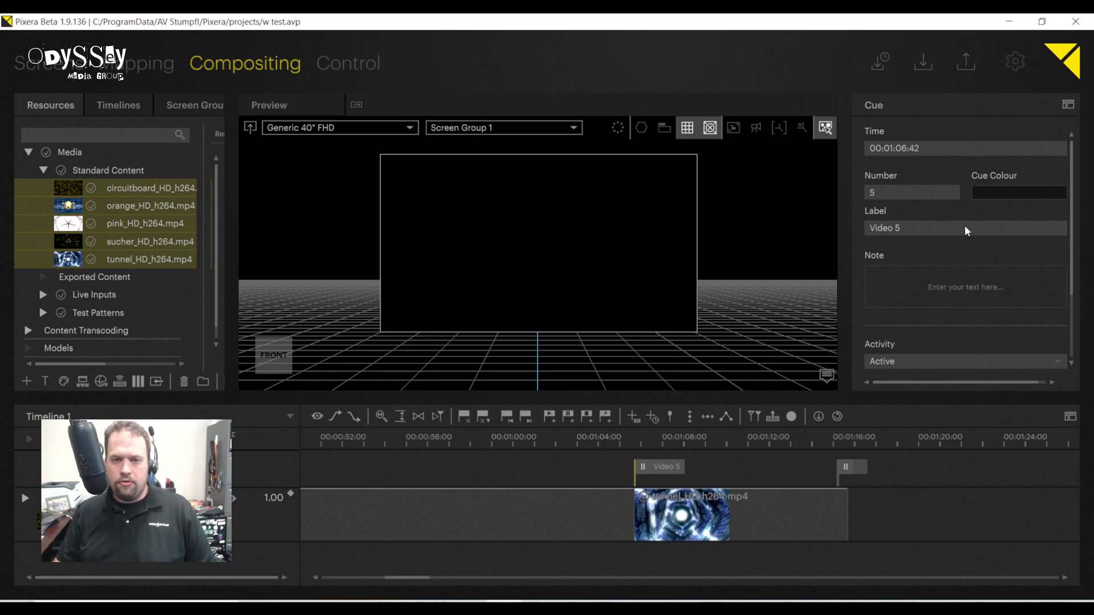
# Scroll Timeline 1 back to 00:00:00 and place the playhead on the circuitboard clip.
pyautogui.moveTo(417, 578); pyautogui.dragTo(356, 578)
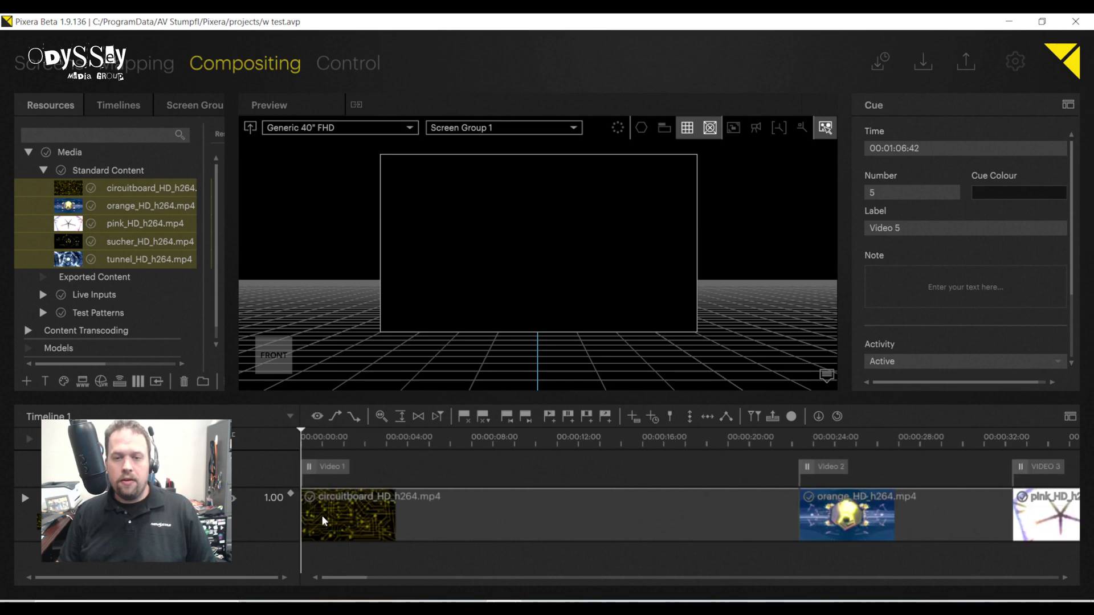
pyautogui.click(356, 440)
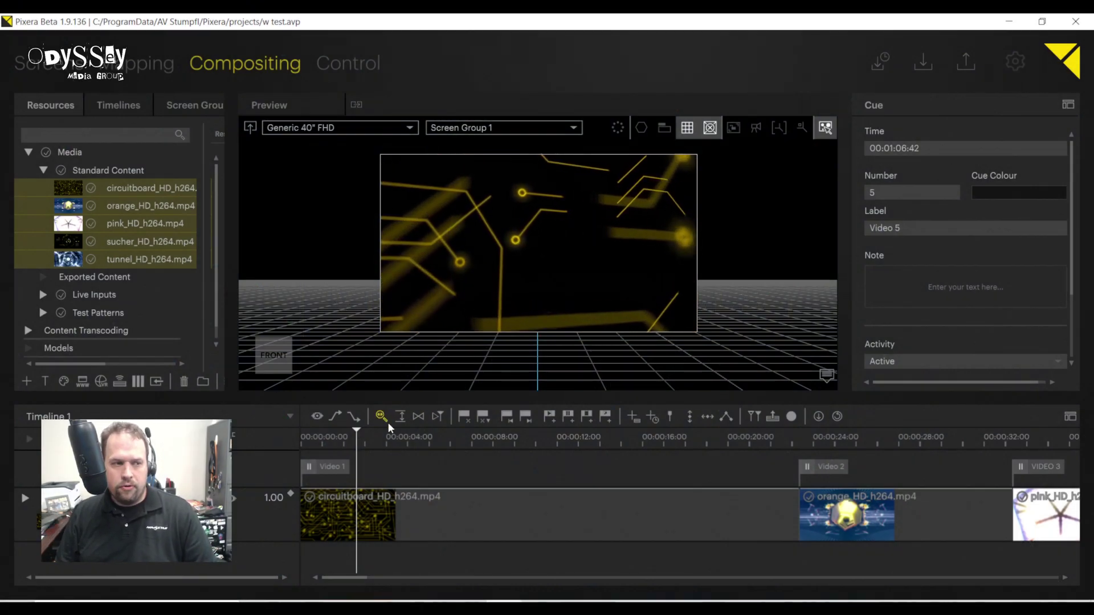
# Check the Screens workspace, scrub Timeline 1 to the orange clip near 24 s and back, then enter Control.
pyautogui.click(32, 66)
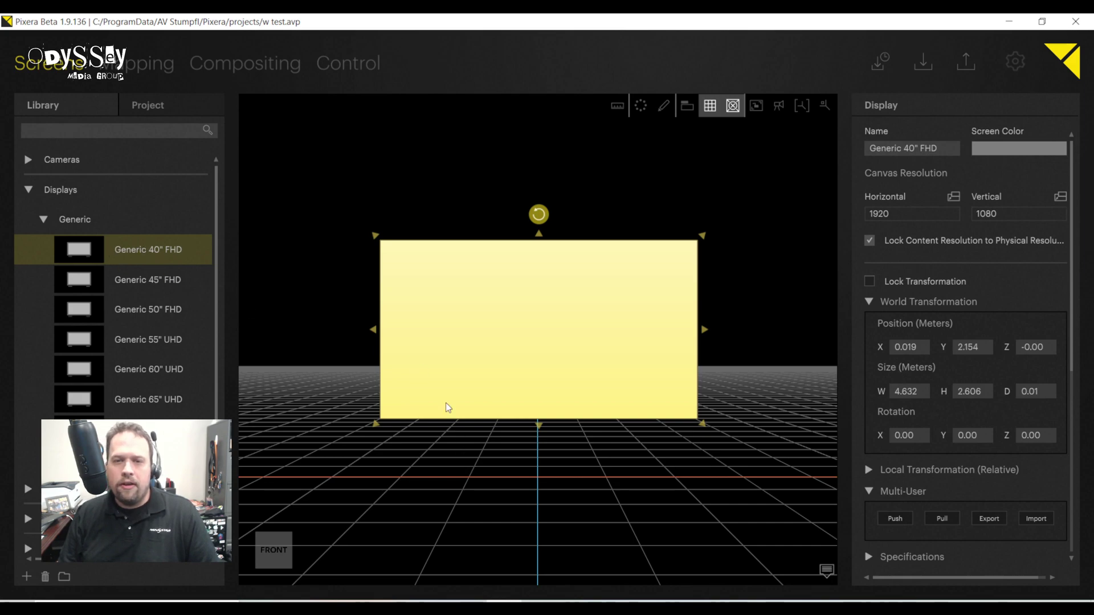
pyautogui.click(236, 66)
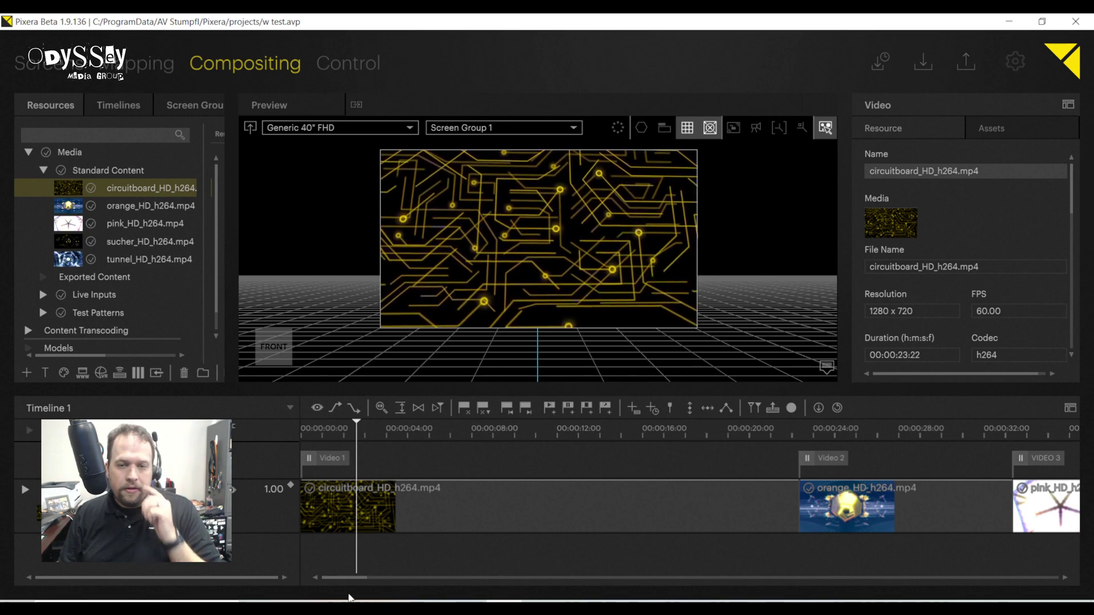
pyautogui.moveTo(342, 580); pyautogui.dragTo(320, 591)
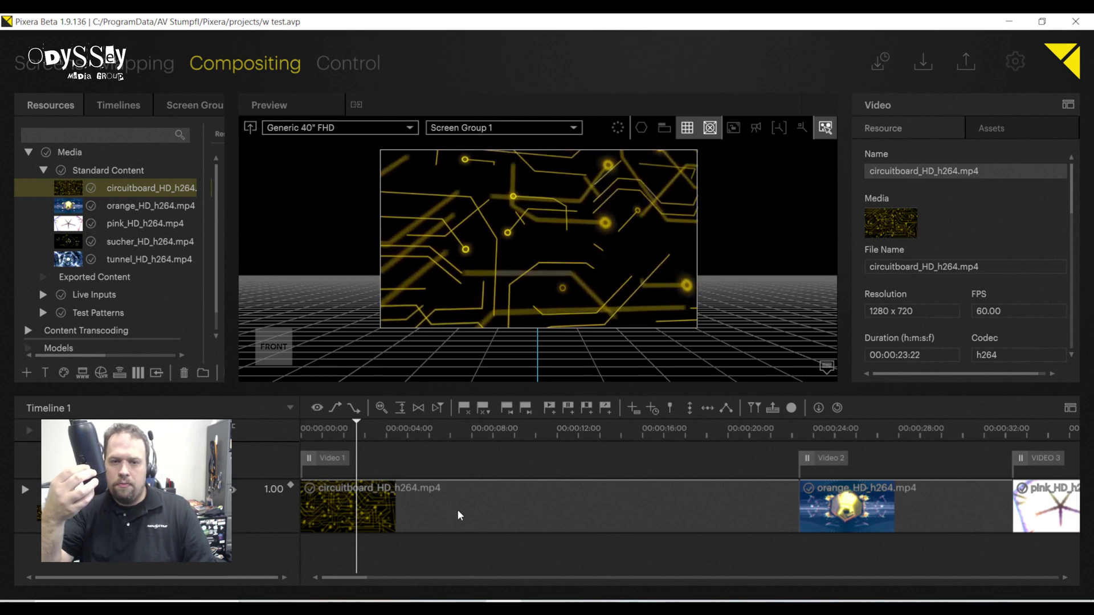
pyautogui.click(872, 440)
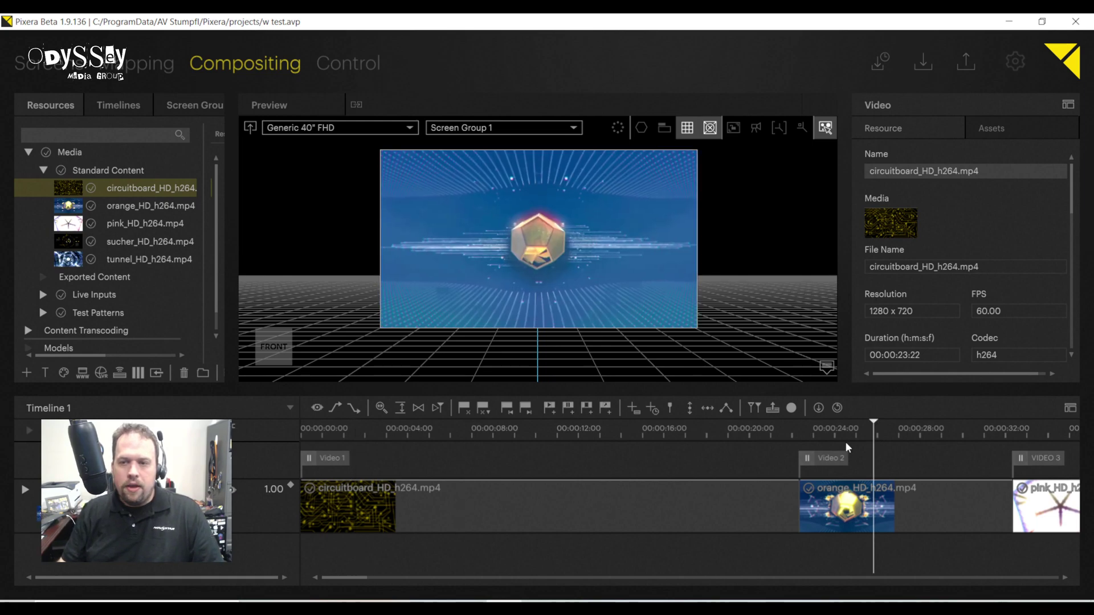
pyautogui.click(445, 437)
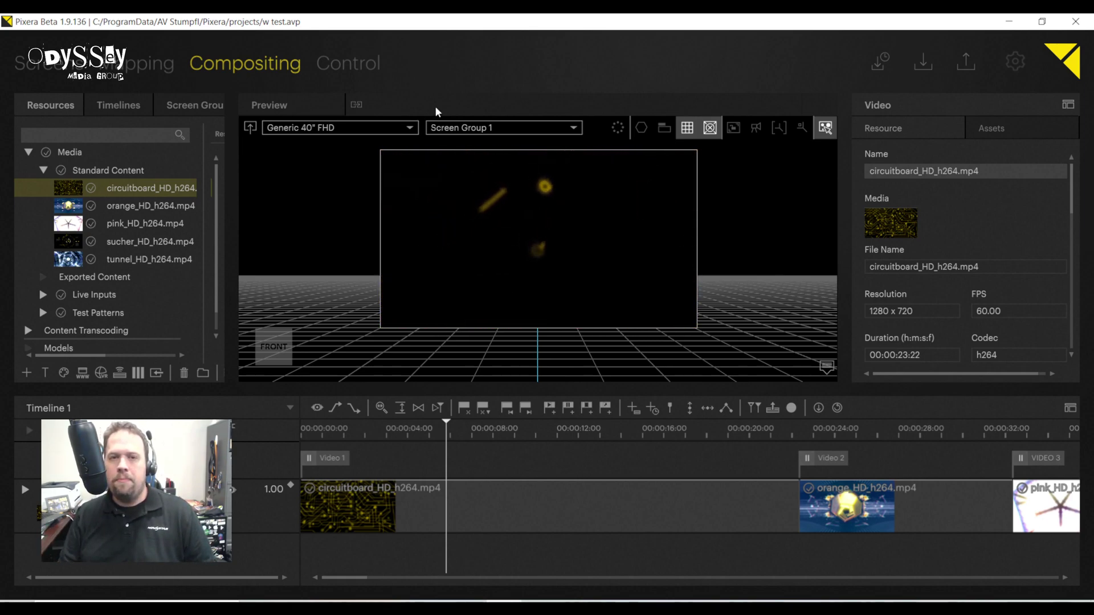
pyautogui.click(369, 67)
# Browse the Library's Drivers down to Korg and drag nanoKONTROL2 onto the canvas.
pyautogui.click(278, 131)
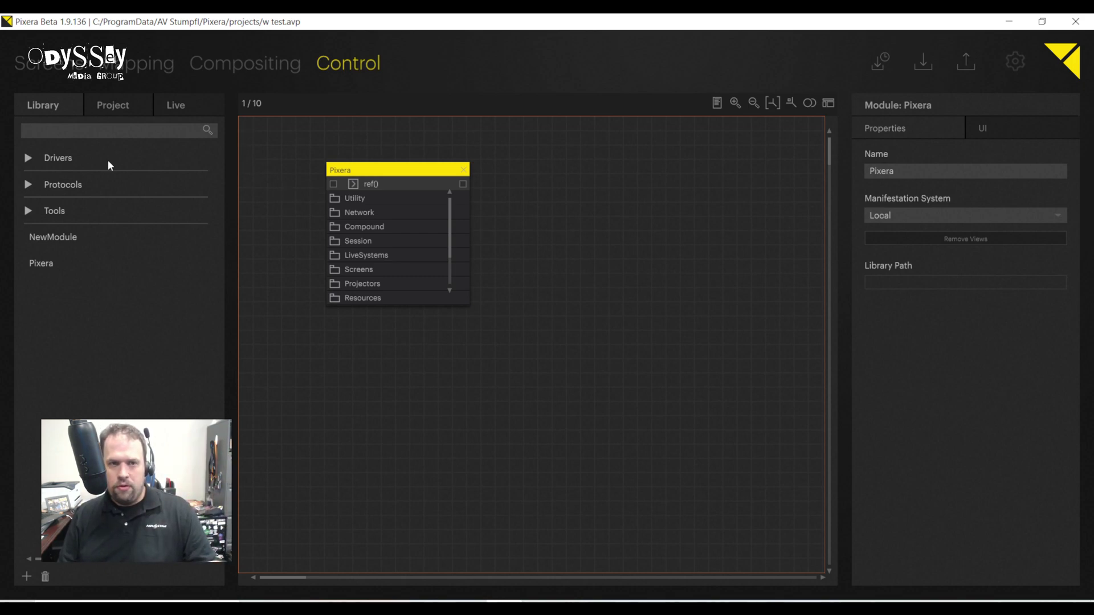
pyautogui.click(30, 159)
pyautogui.click(45, 237)
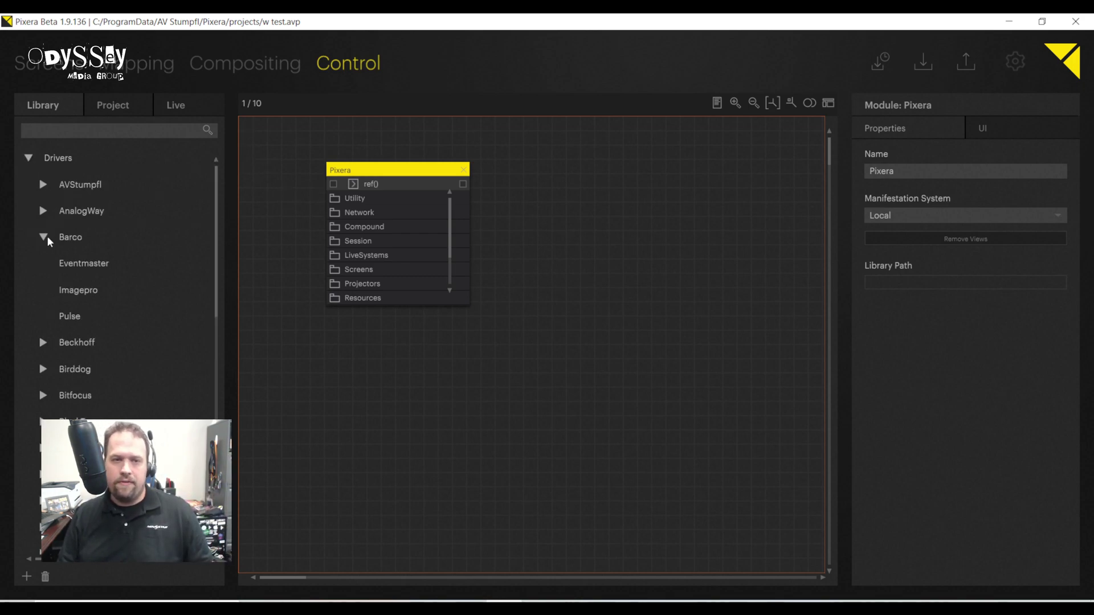
pyautogui.click(46, 236)
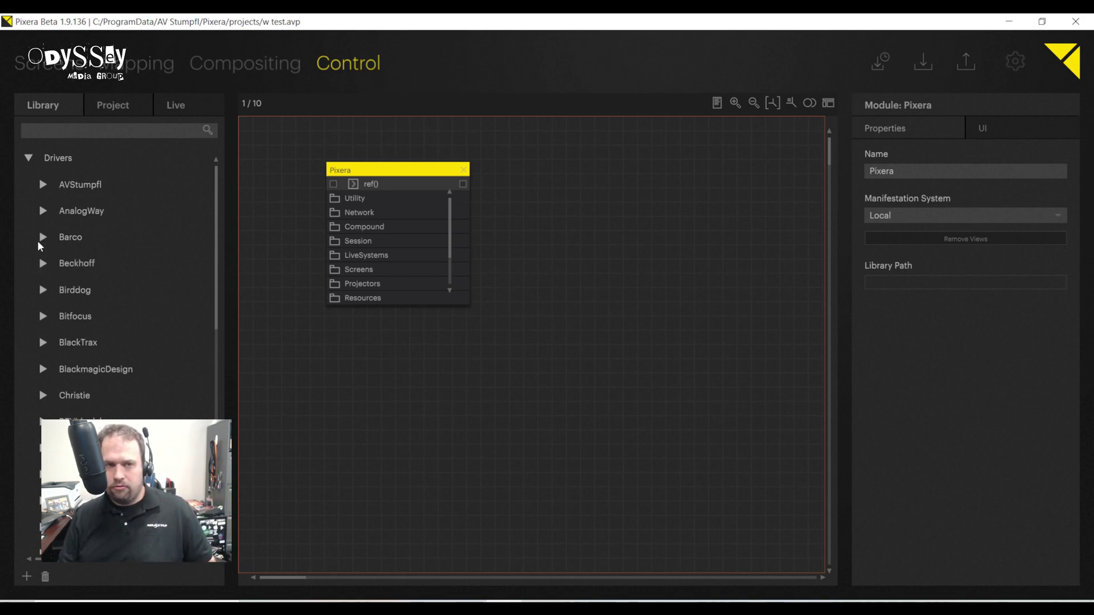
pyautogui.scroll(-4, 101, 297)
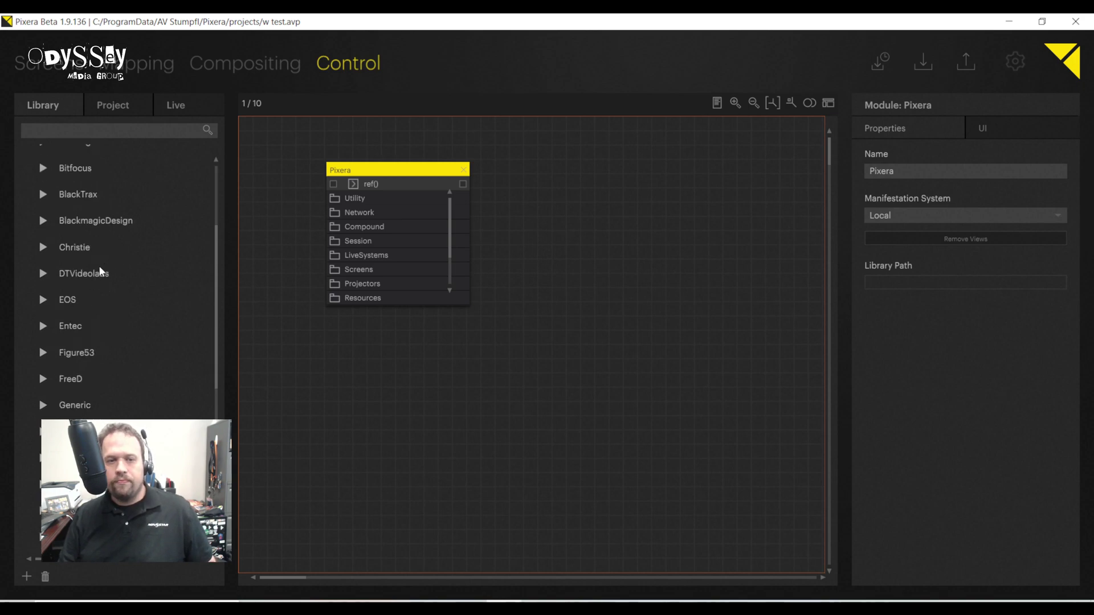
pyautogui.click(42, 405)
pyautogui.scroll(-4, 43, 405)
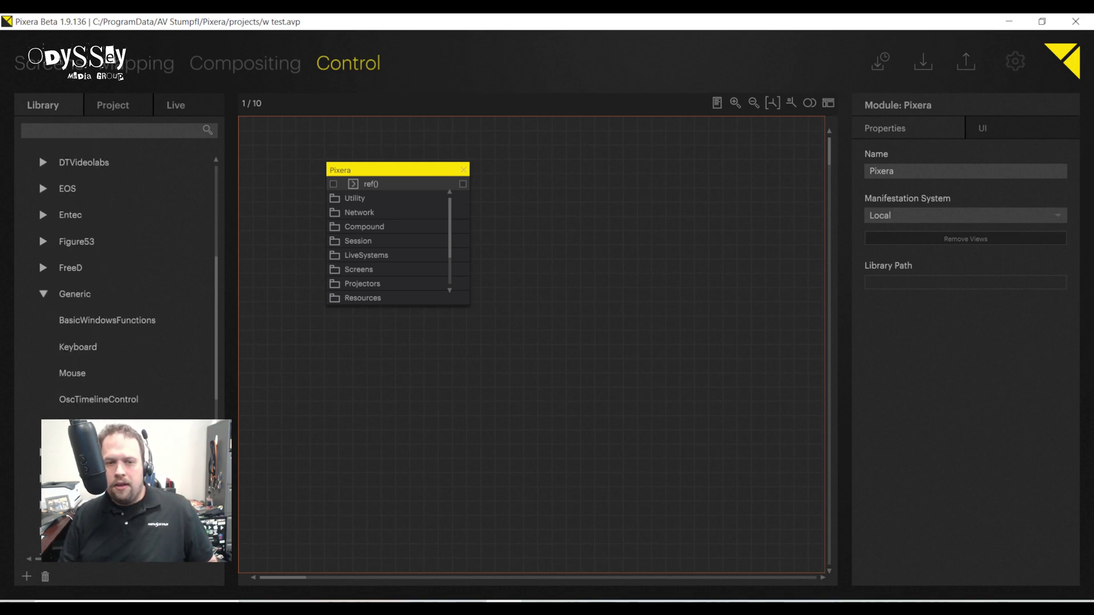
pyautogui.click(44, 295)
pyautogui.click(43, 320)
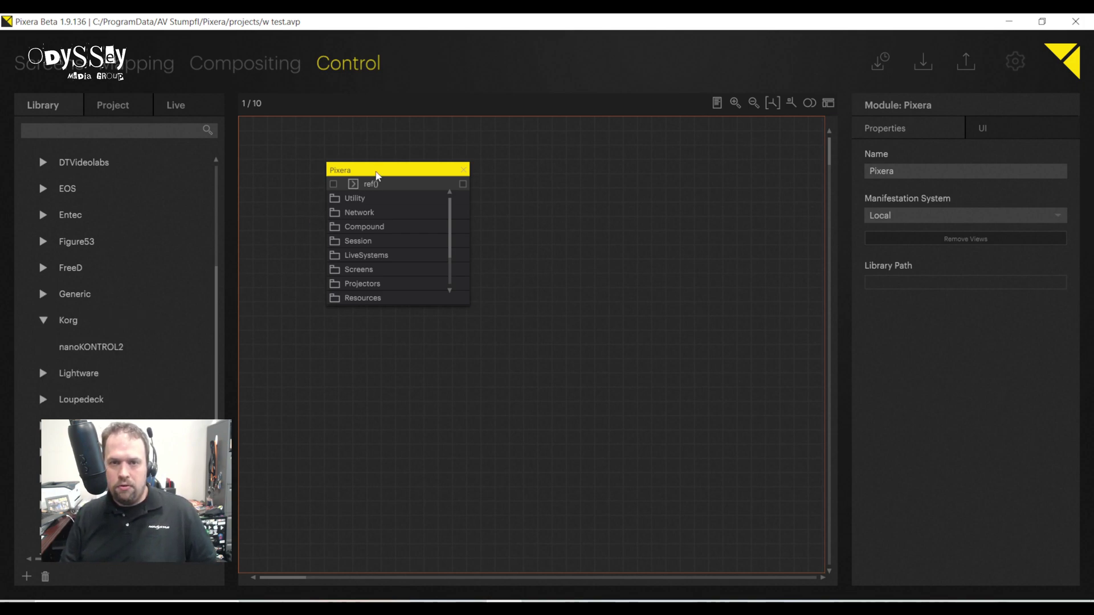
pyautogui.moveTo(79, 345); pyautogui.dragTo(290, 273)
# Arrange the Pixera and nanoKONTROL2 nodes and keep nanoKONTROL2 0 as the MIDI In Device.
pyautogui.moveTo(487, 187); pyautogui.dragTo(605, 203)
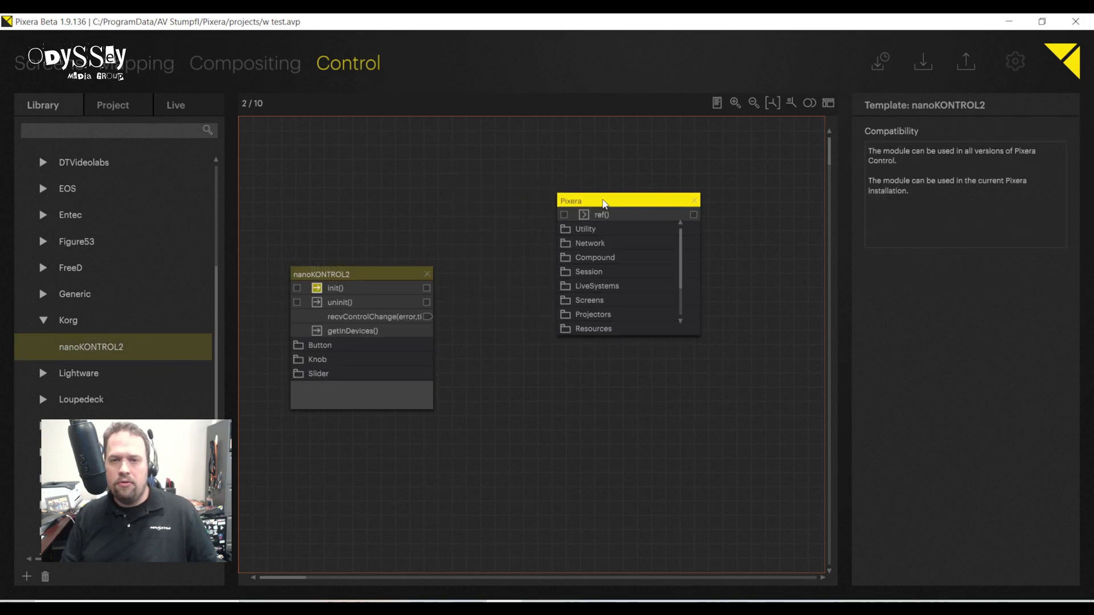
pyautogui.moveTo(350, 276); pyautogui.dragTo(336, 234)
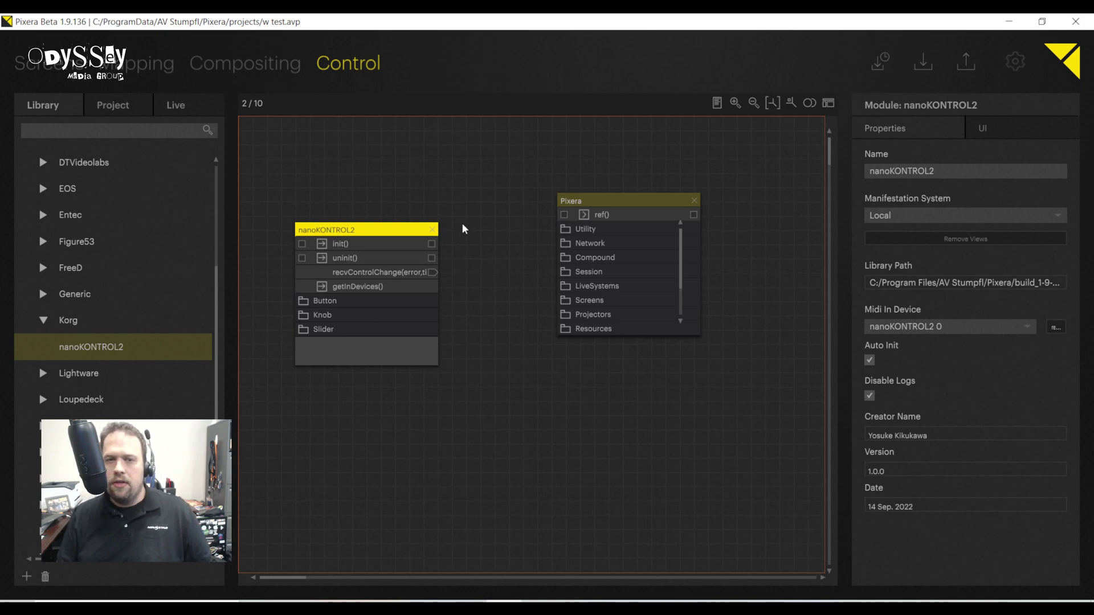
pyautogui.moveTo(336, 237); pyautogui.dragTo(316, 228)
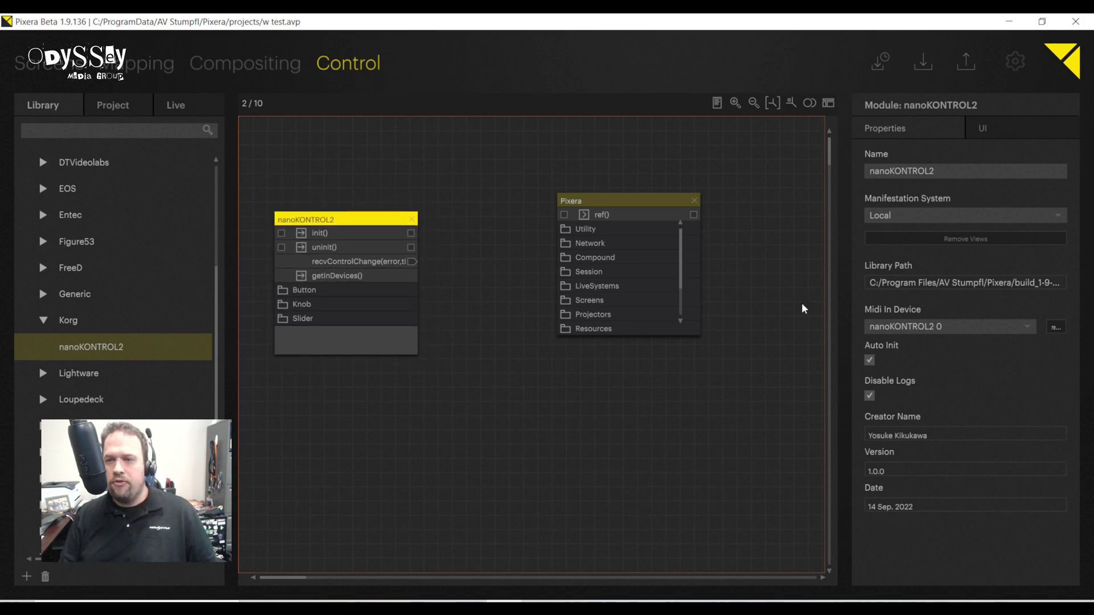
pyautogui.click(952, 325)
pyautogui.click(952, 323)
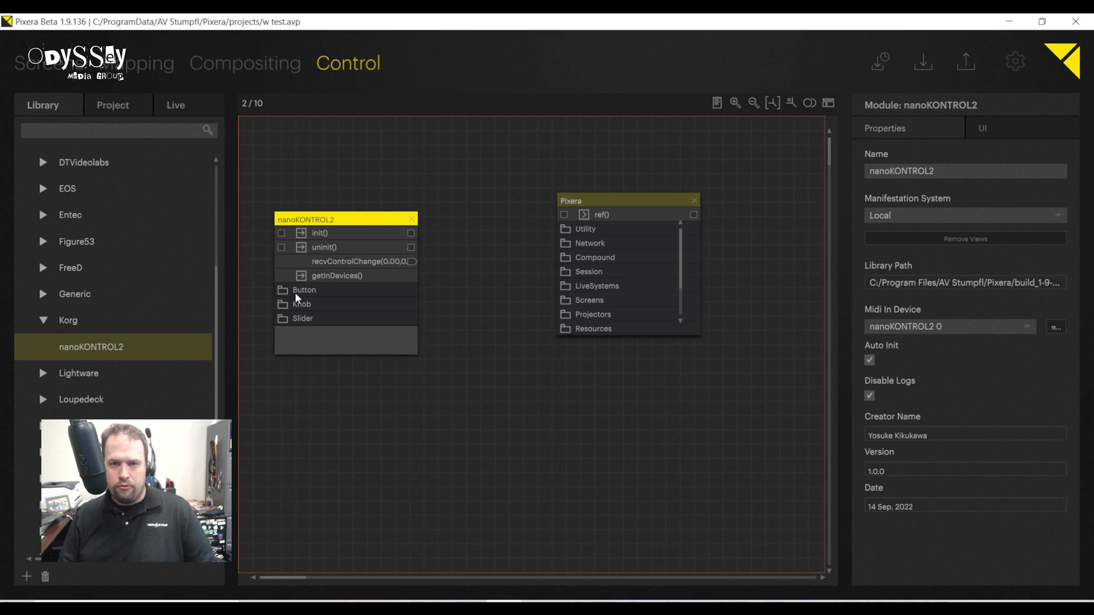
pyautogui.moveTo(328, 225); pyautogui.dragTo(329, 204)
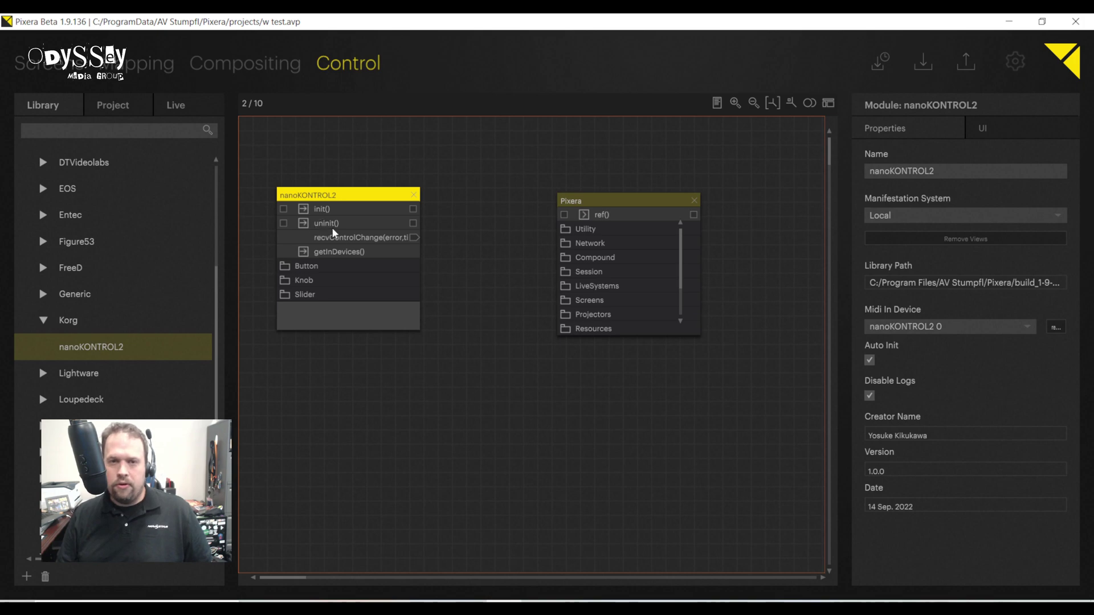
# Inspect nanoKONTROL2's Button, Knob and Slider folders, leaving Slider1 and Slider2 visible.
pyautogui.click(284, 267)
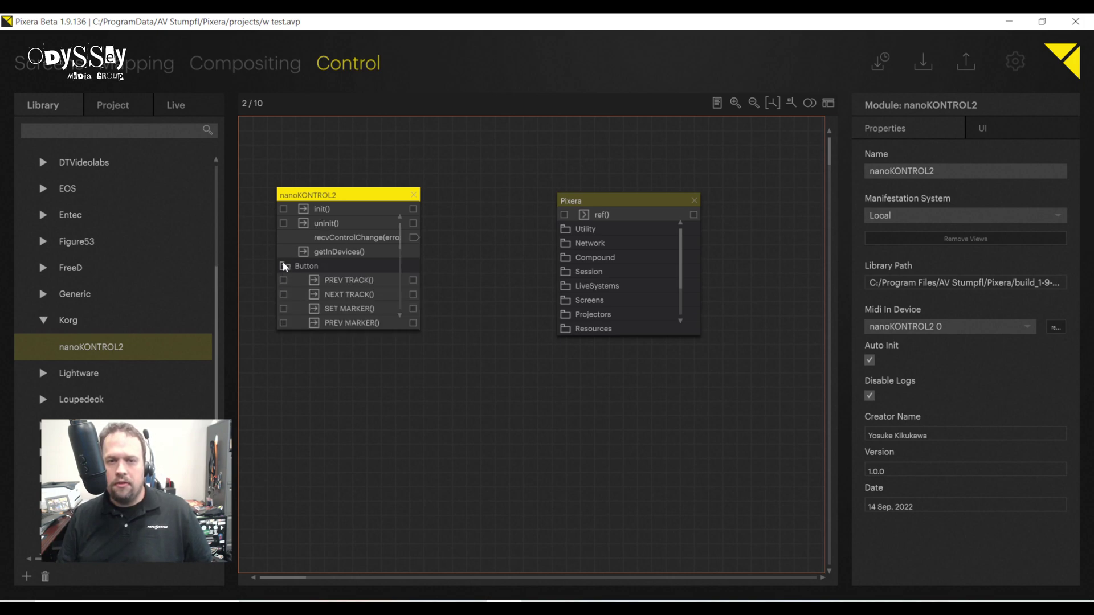
pyautogui.click(283, 266)
pyautogui.click(285, 279)
pyautogui.click(286, 279)
pyautogui.click(286, 296)
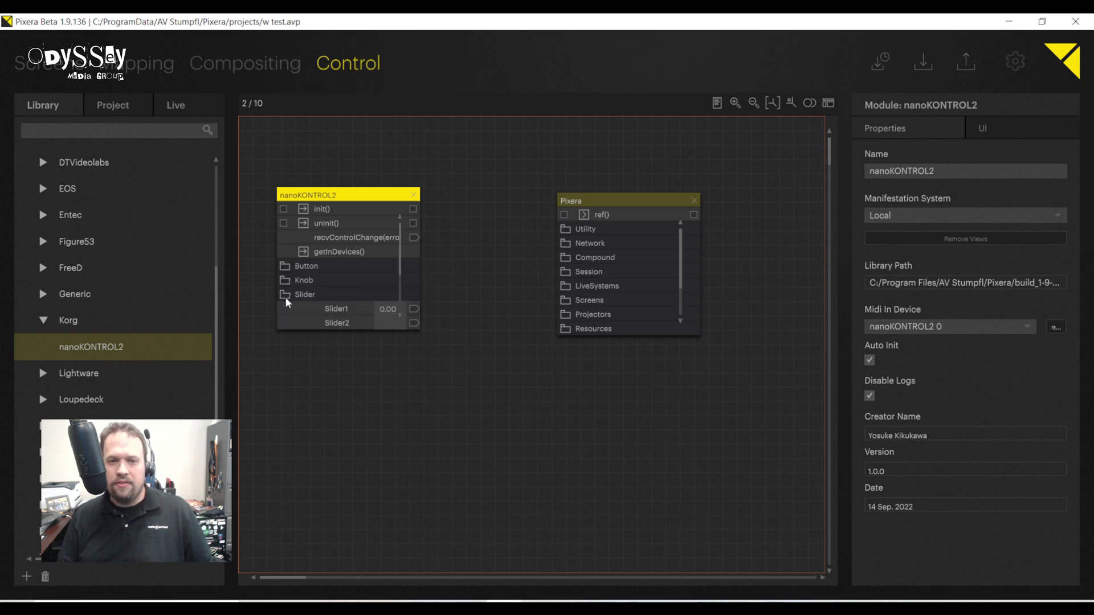
# Reposition the Pixera node and expand Timelines > getTimelines() > Timeline 1.
pyautogui.moveTo(624, 201); pyautogui.dragTo(588, 189)
pyautogui.scroll(2, 570, 354)
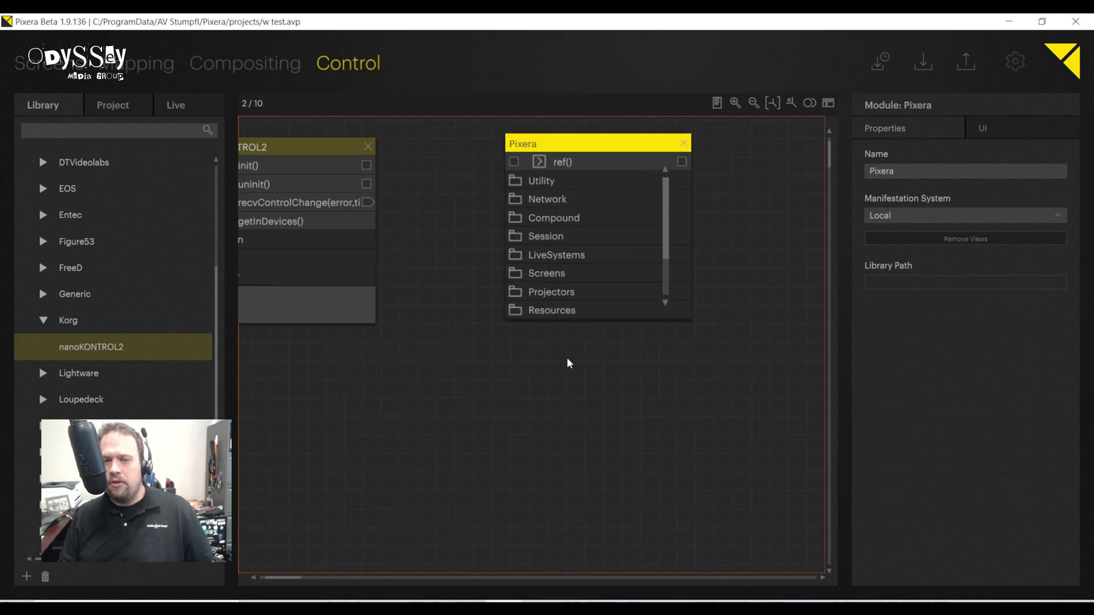
pyautogui.scroll(1, 566, 357)
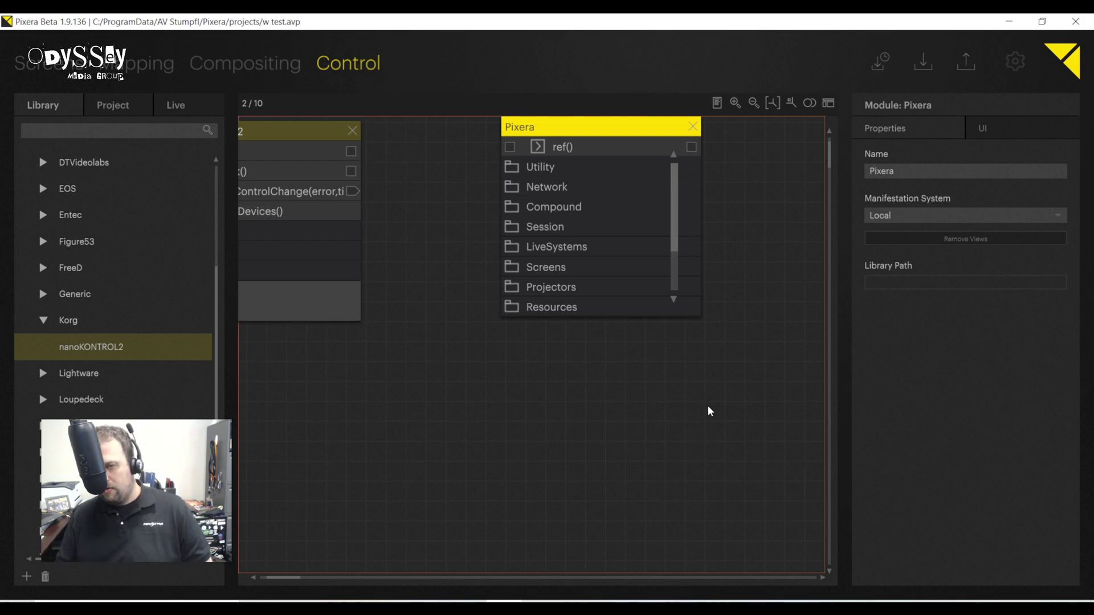
pyautogui.moveTo(553, 134); pyautogui.dragTo(502, 184)
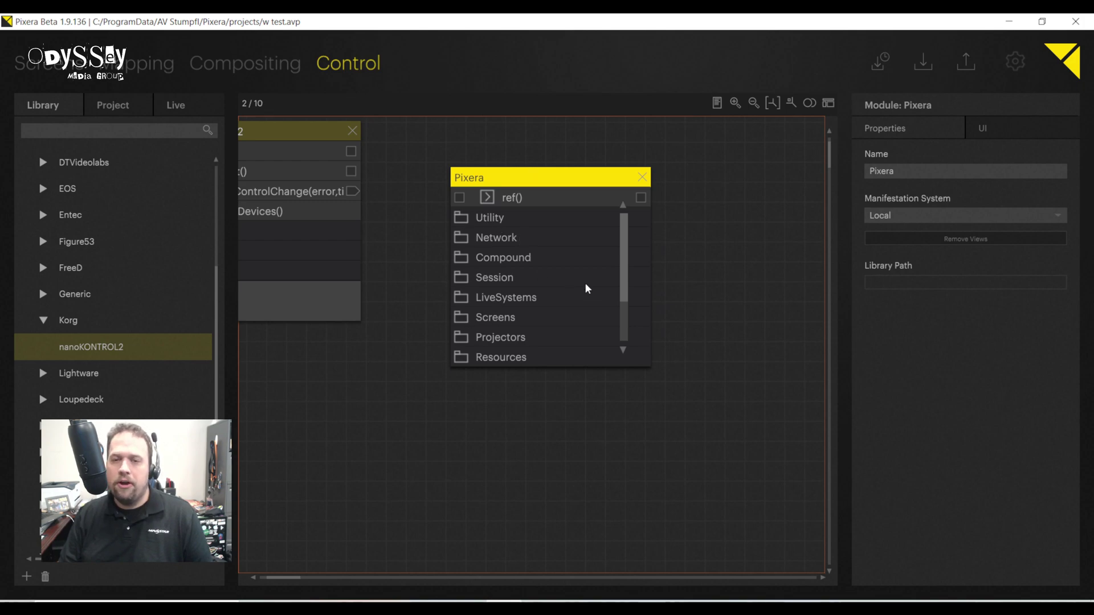
pyautogui.scroll(-2, 541, 328)
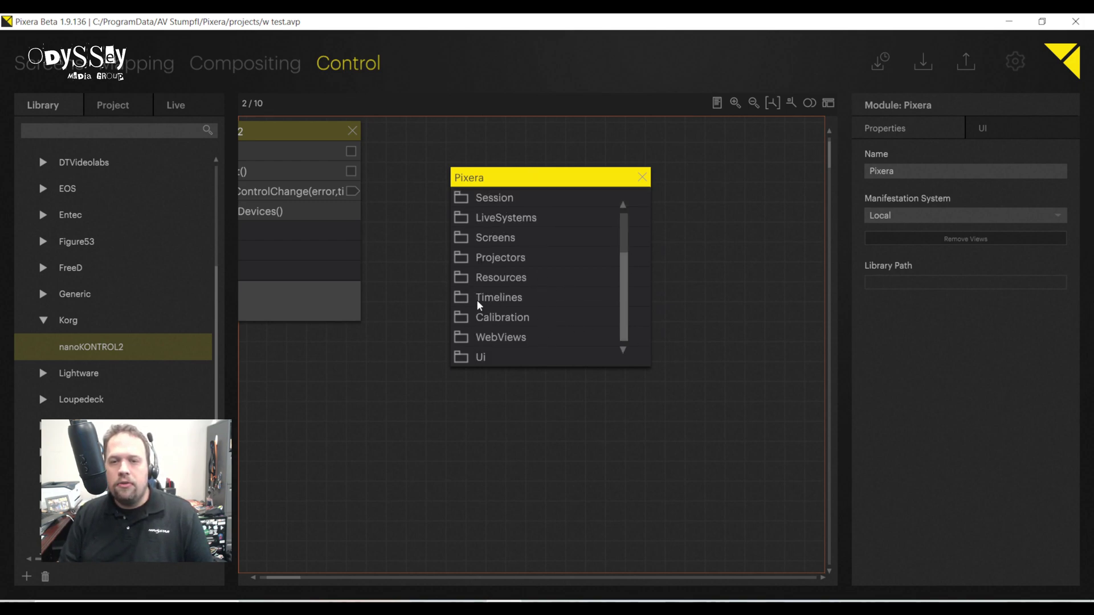
pyautogui.click(462, 301)
pyautogui.click(503, 317)
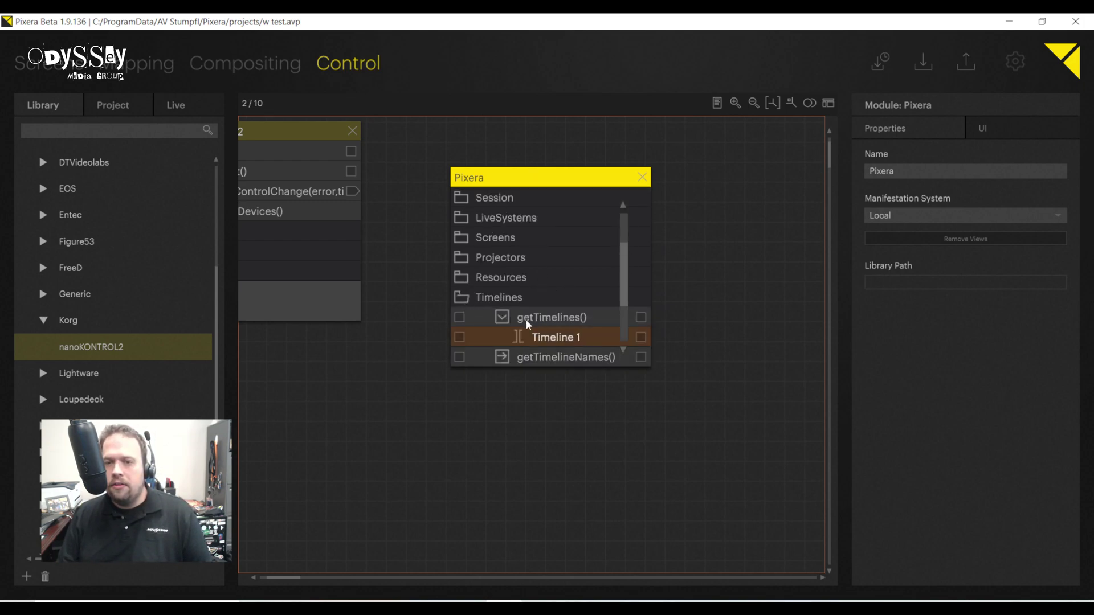
pyautogui.click(546, 337)
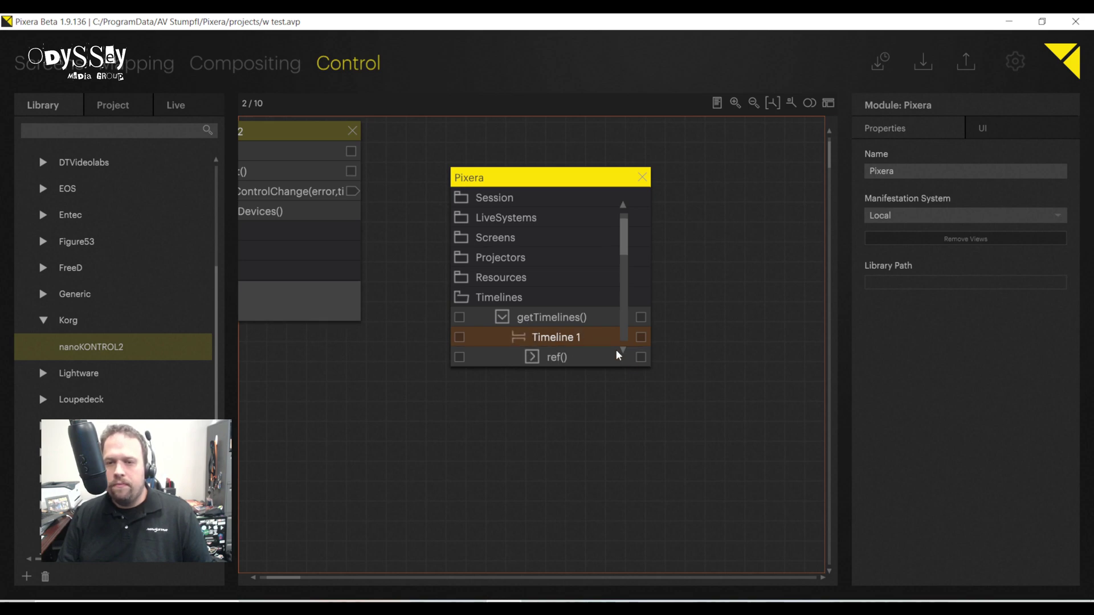
# Scroll through Timeline 1's functions and view the createLayer documentation.
pyautogui.scroll(-2, 604, 336)
pyautogui.scroll(-2, 595, 322)
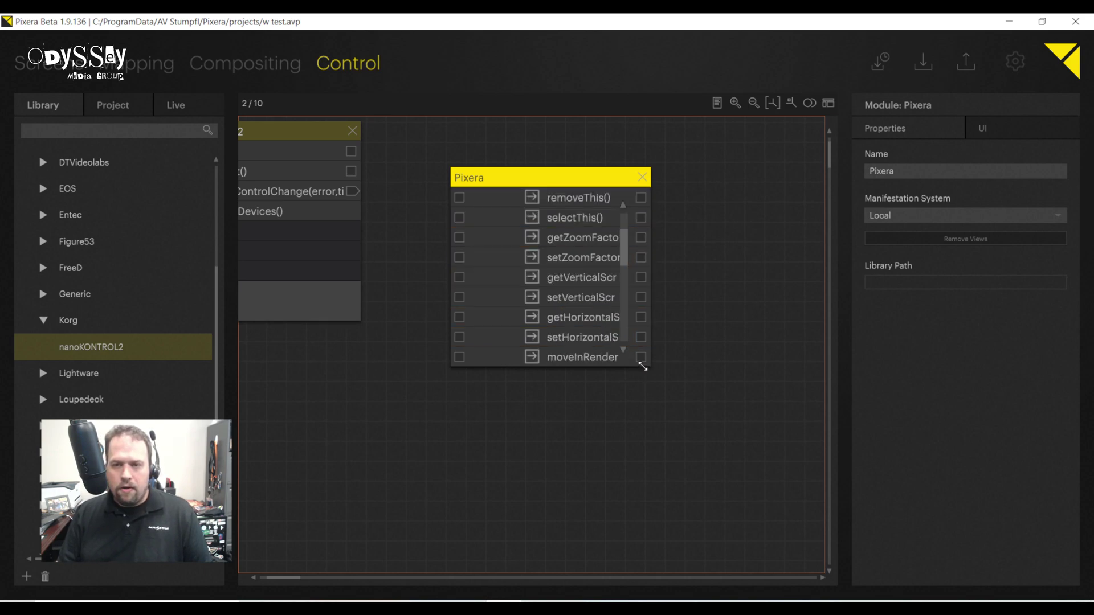
pyautogui.moveTo(643, 366); pyautogui.dragTo(767, 488)
pyautogui.scroll(-2, 585, 312)
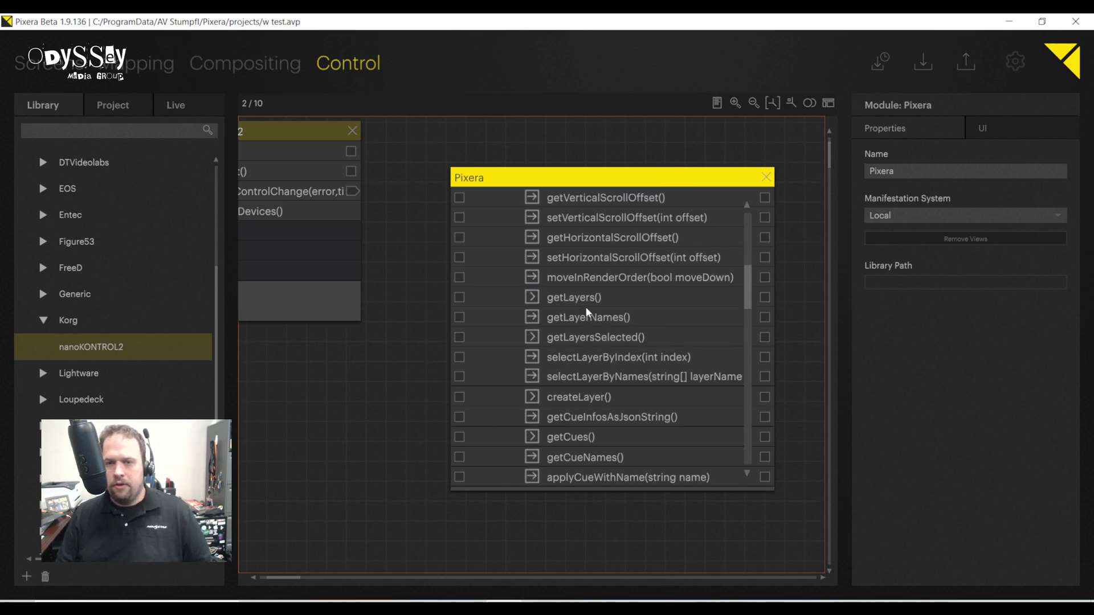
pyautogui.scroll(-4, 588, 312)
pyautogui.scroll(-2, 549, 361)
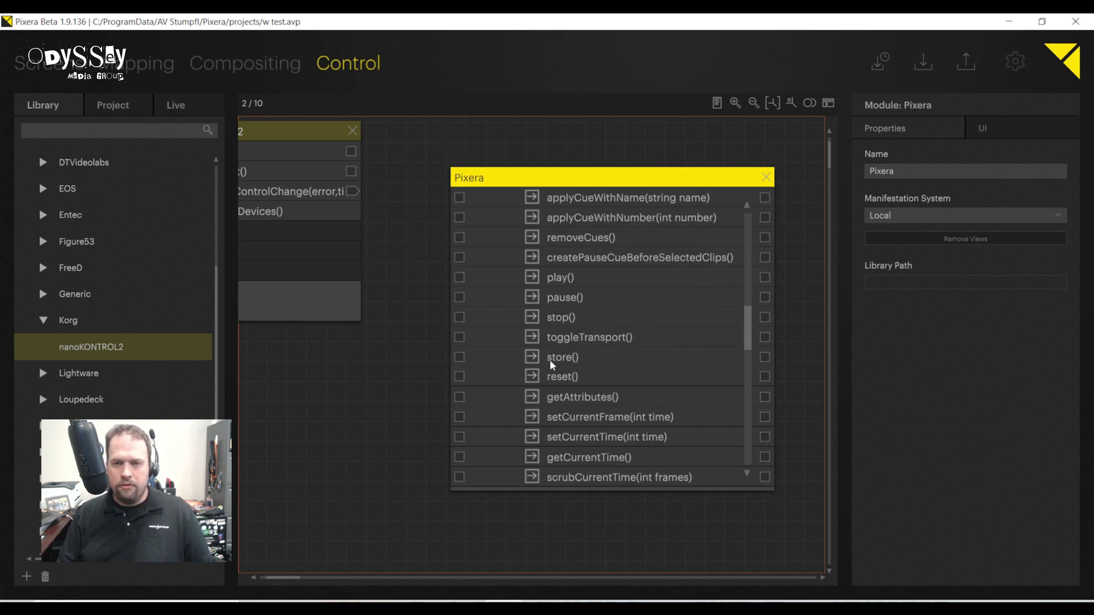
pyautogui.scroll(2, 548, 357)
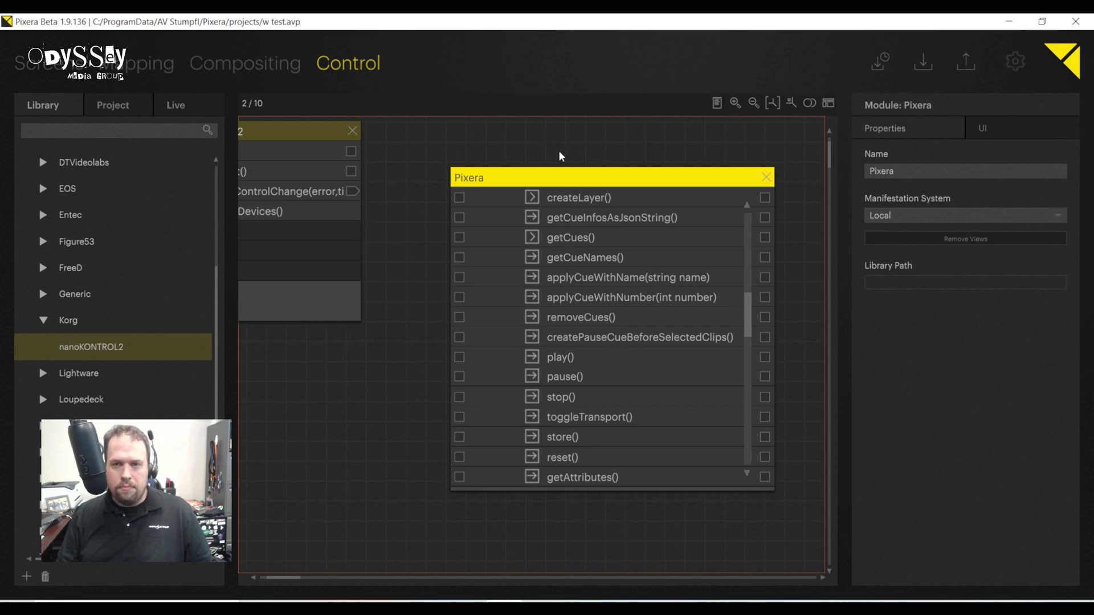
pyautogui.click(572, 196)
# Frame both modules and wire nanoKONTROL2's PLAY() to Timeline 1's toggleTransport().
pyautogui.press('f')
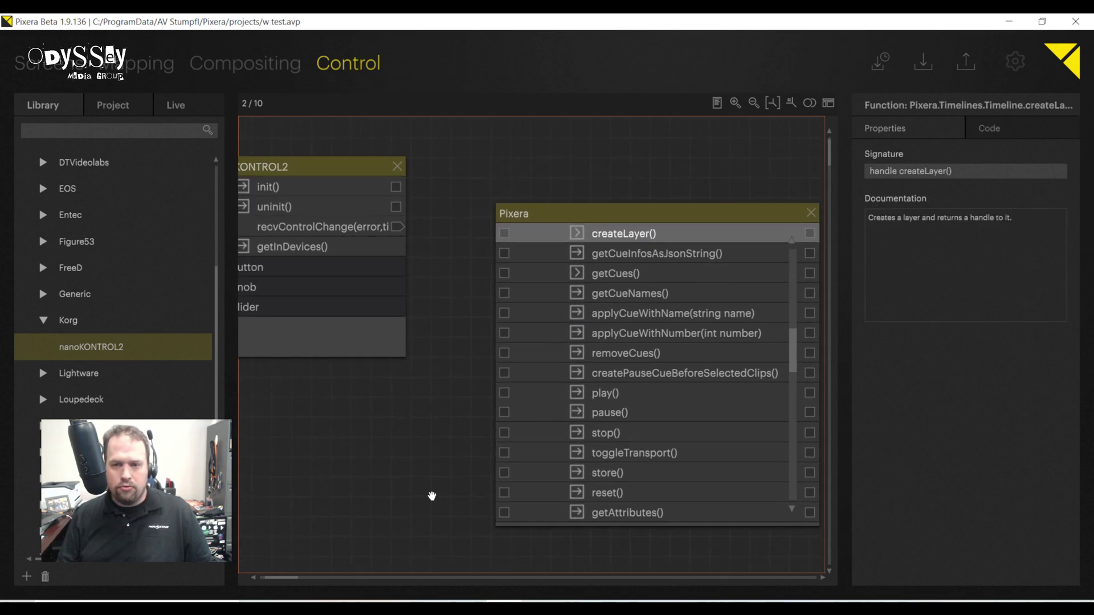
pyautogui.click(307, 264)
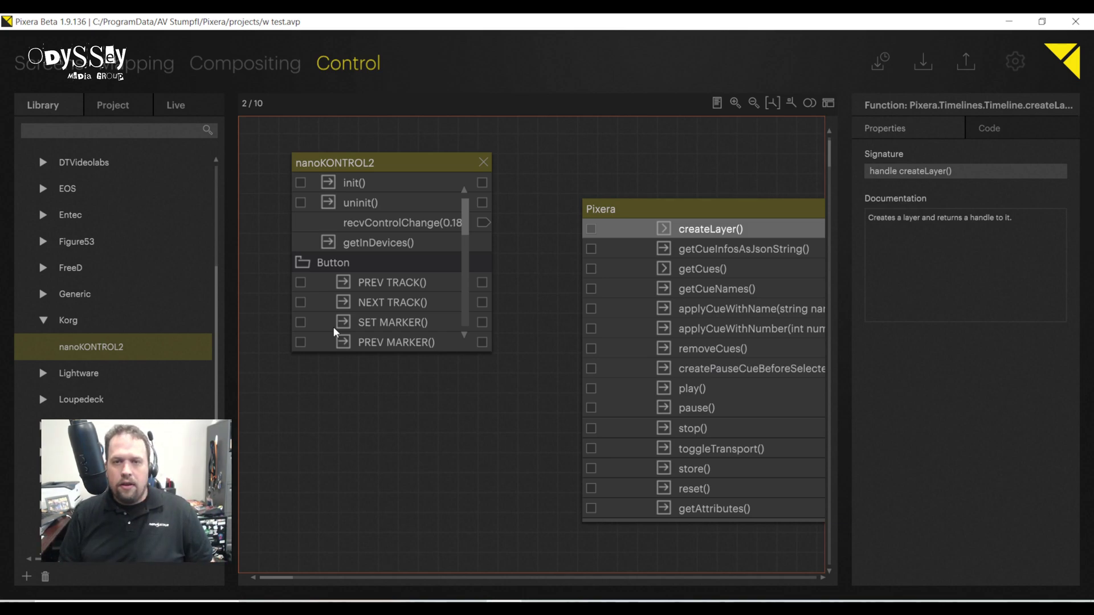
pyautogui.scroll(-2, 406, 320)
pyautogui.scroll(-2, 405, 302)
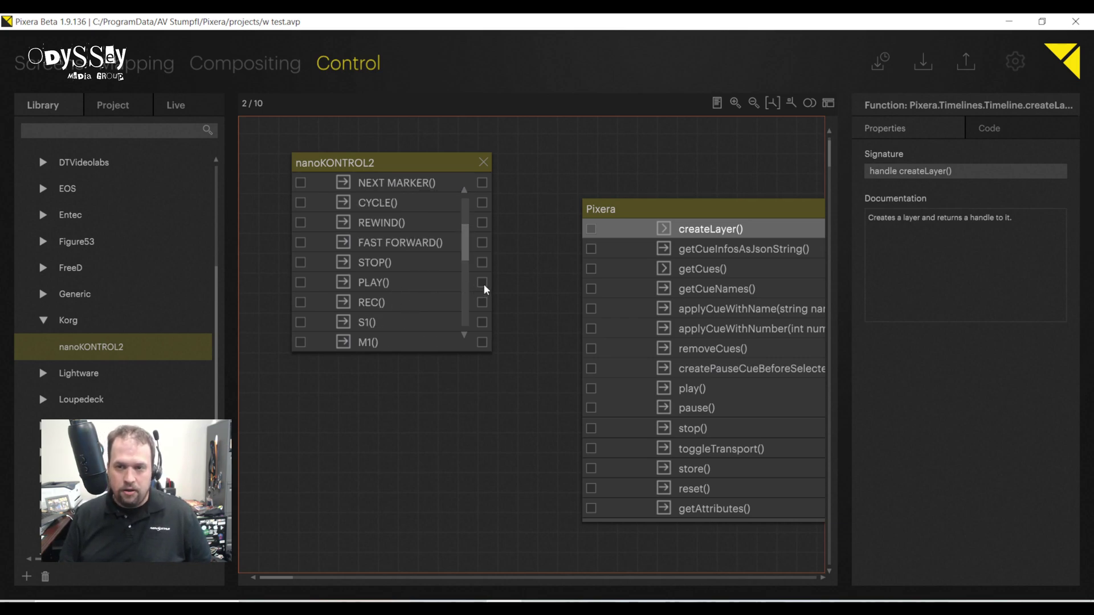
pyautogui.moveTo(483, 284); pyautogui.dragTo(590, 453)
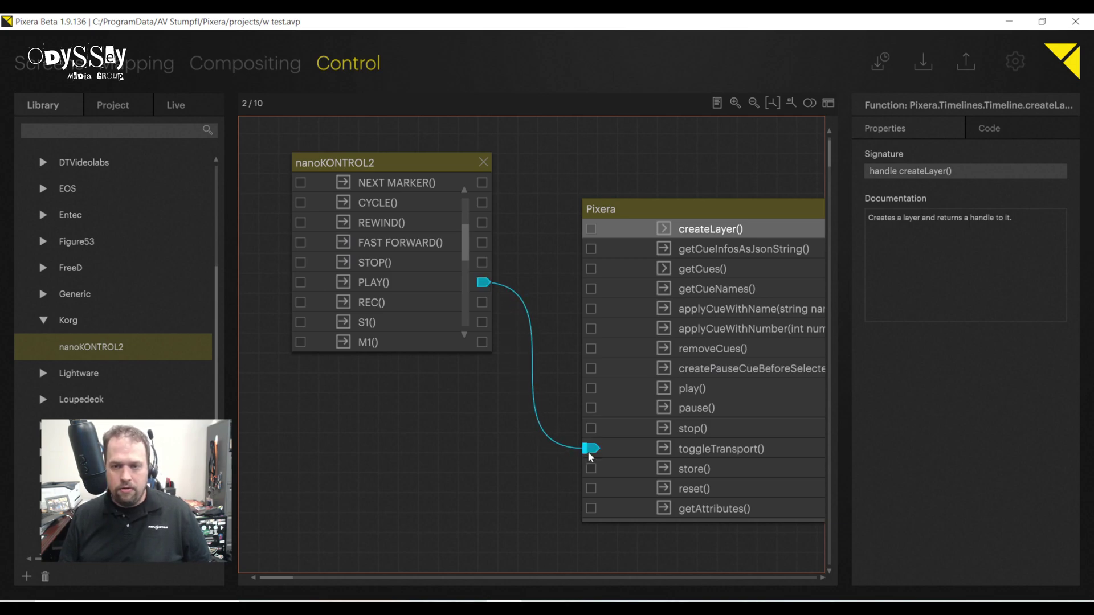
# Test Timeline 1 playback in Compositing, then return to Control and reposition the Pixera node.
pyautogui.click(288, 68)
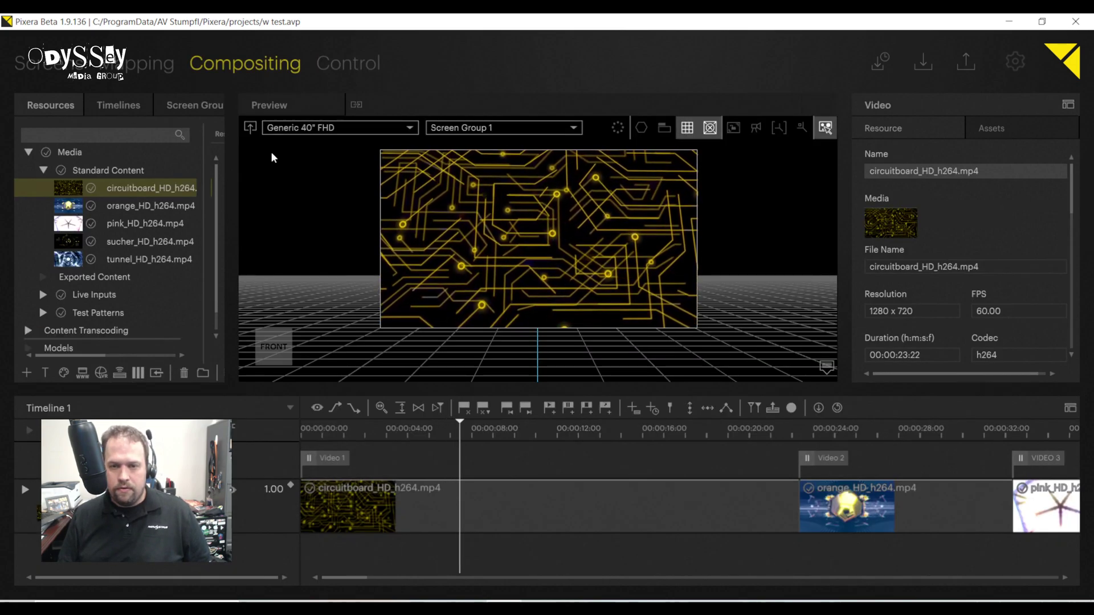
pyautogui.press('space')
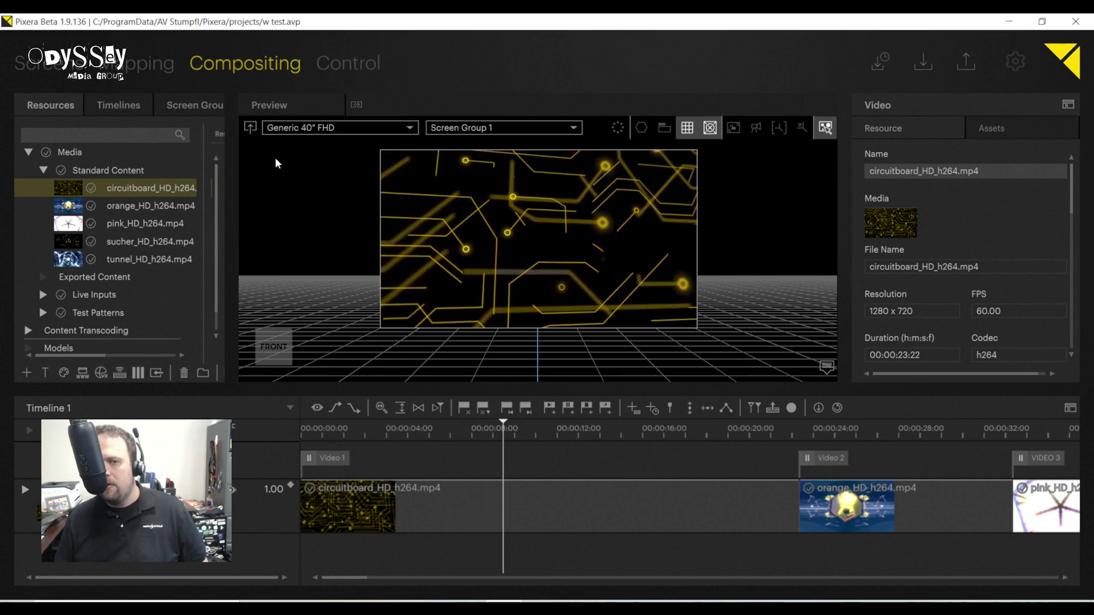
pyautogui.click(337, 67)
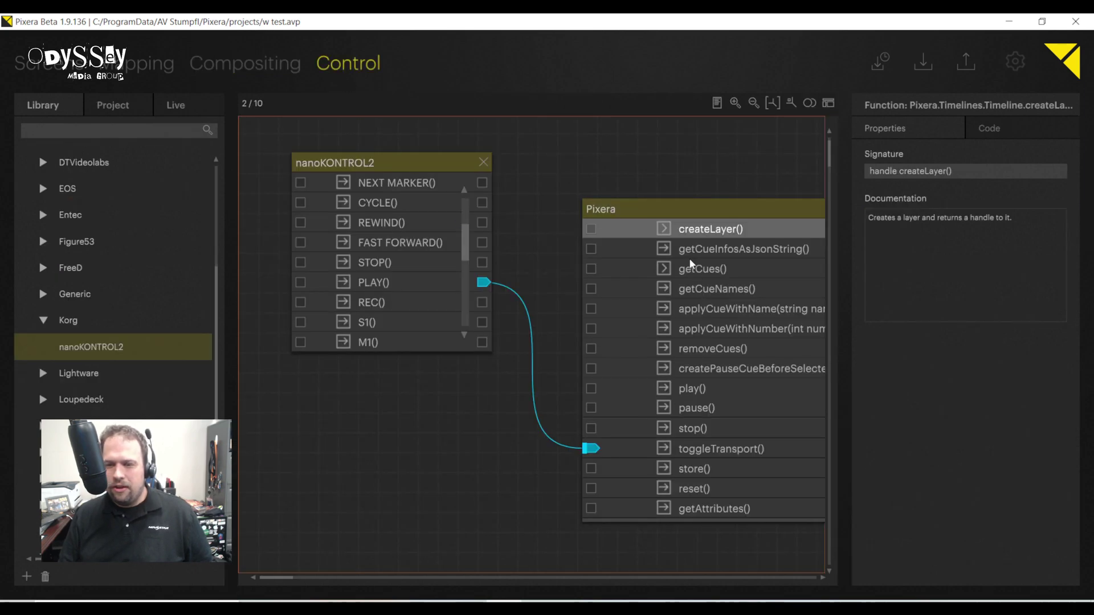
pyautogui.moveTo(666, 212); pyautogui.dragTo(639, 182)
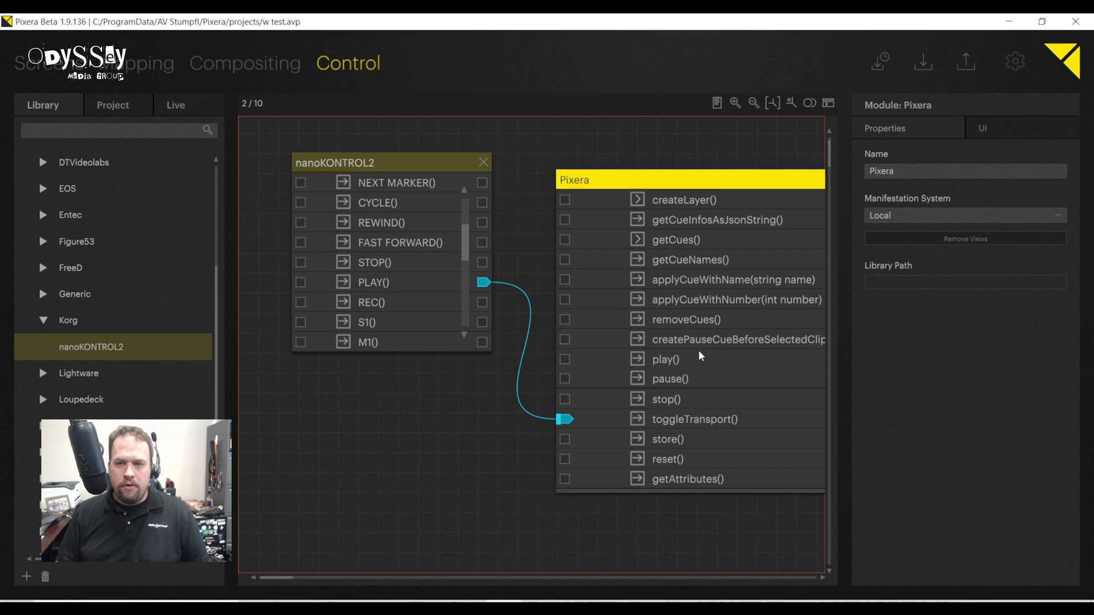
pyautogui.scroll(-3, 712, 318)
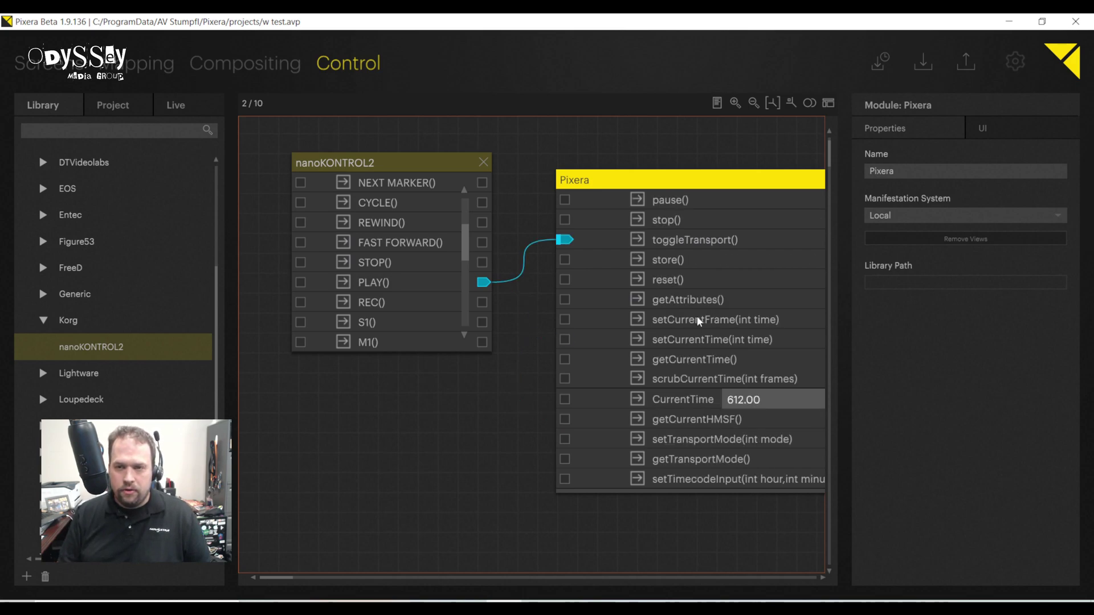
# Wire nanoKONTROL2's NEXT MARKER() to moveToNextCue() on the Pixera node.
pyautogui.scroll(-3, 694, 318)
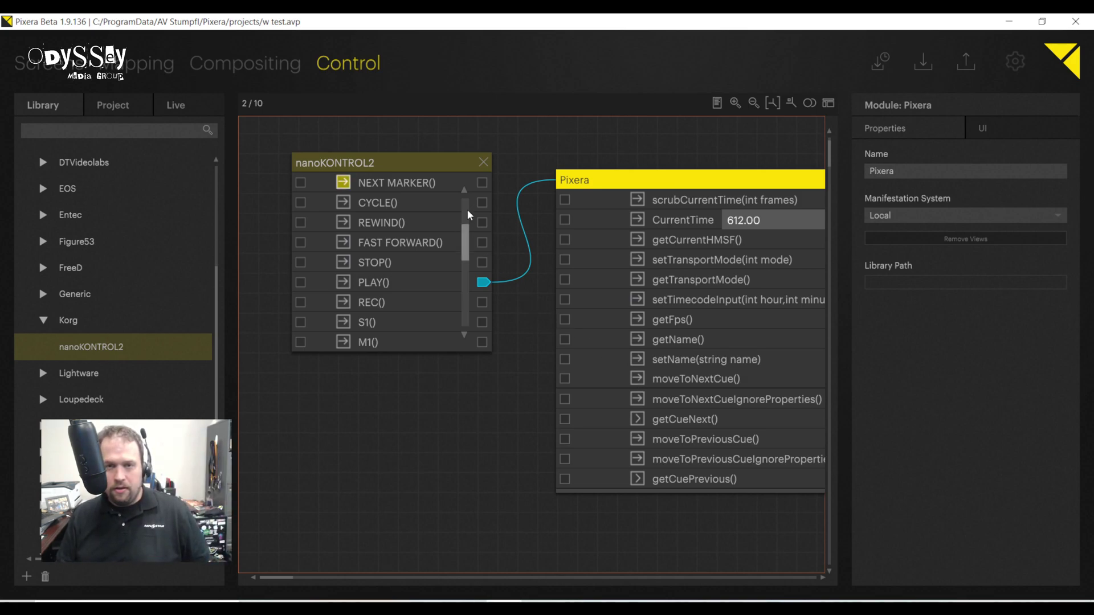
pyautogui.moveTo(403, 157); pyautogui.dragTo(349, 158)
pyautogui.scroll(2, 364, 223)
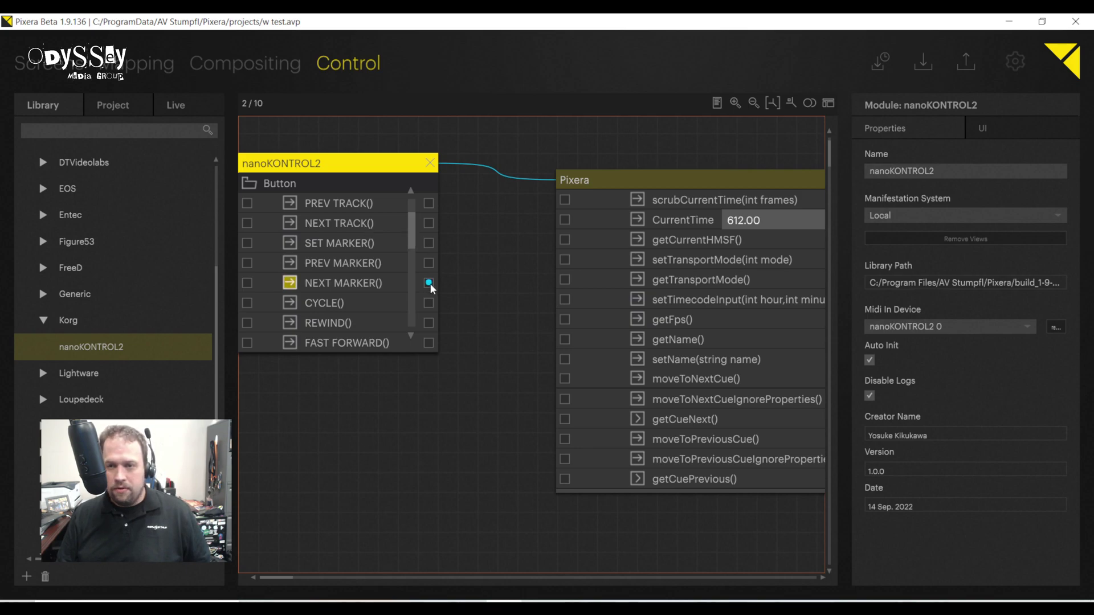
pyautogui.moveTo(429, 283); pyautogui.dragTo(497, 347)
pyautogui.moveTo(547, 374); pyautogui.dragTo(561, 380)
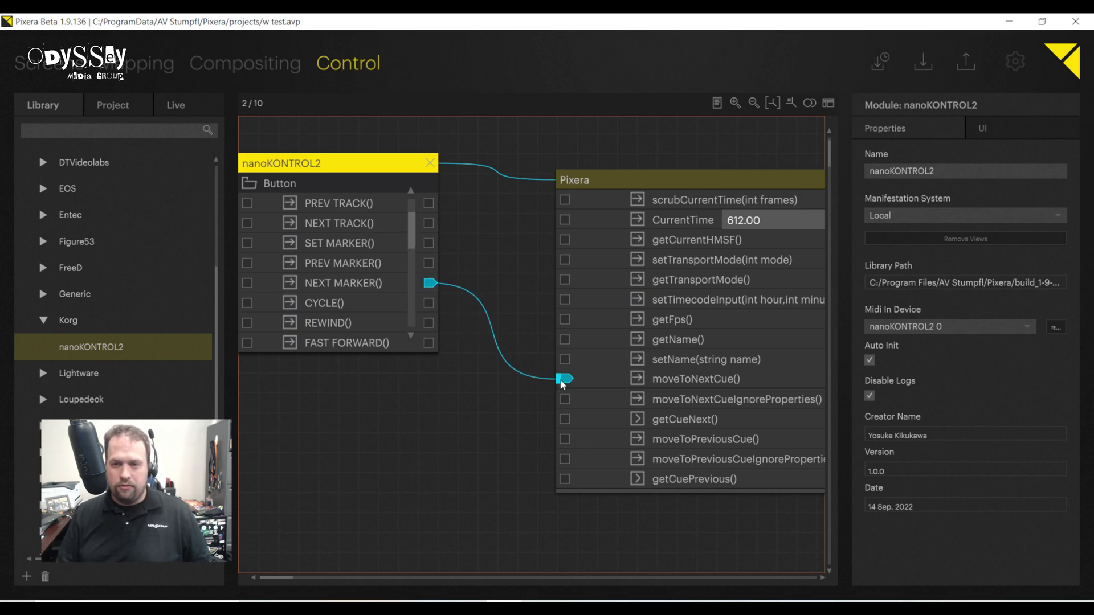
# Check cue jumping in Compositing, then wire PREV MARKER() to moveToPreviousCue().
pyautogui.click(213, 52)
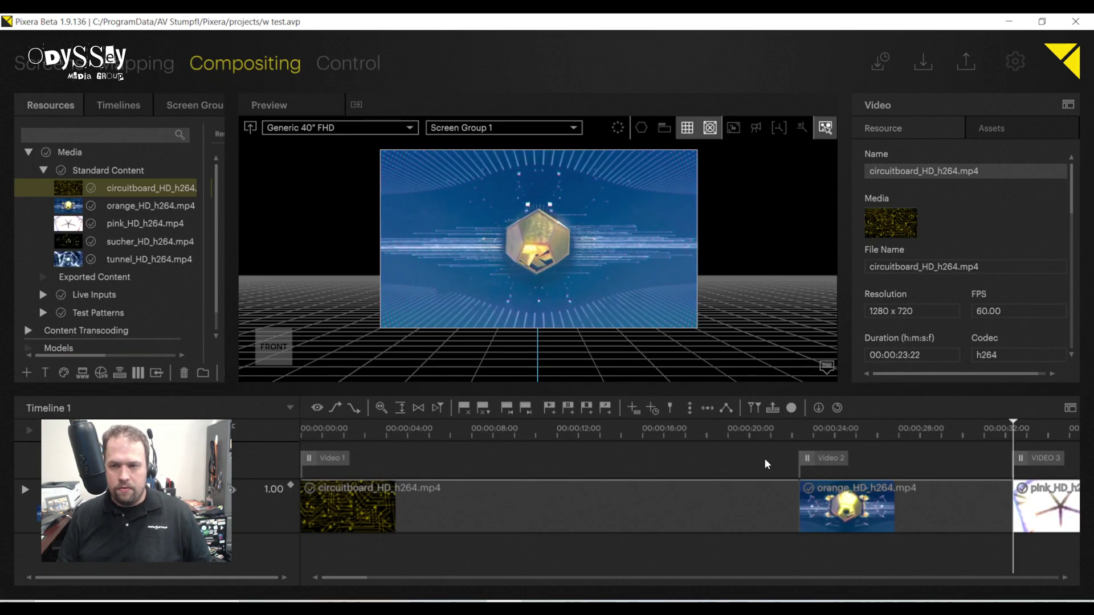
pyautogui.click(342, 66)
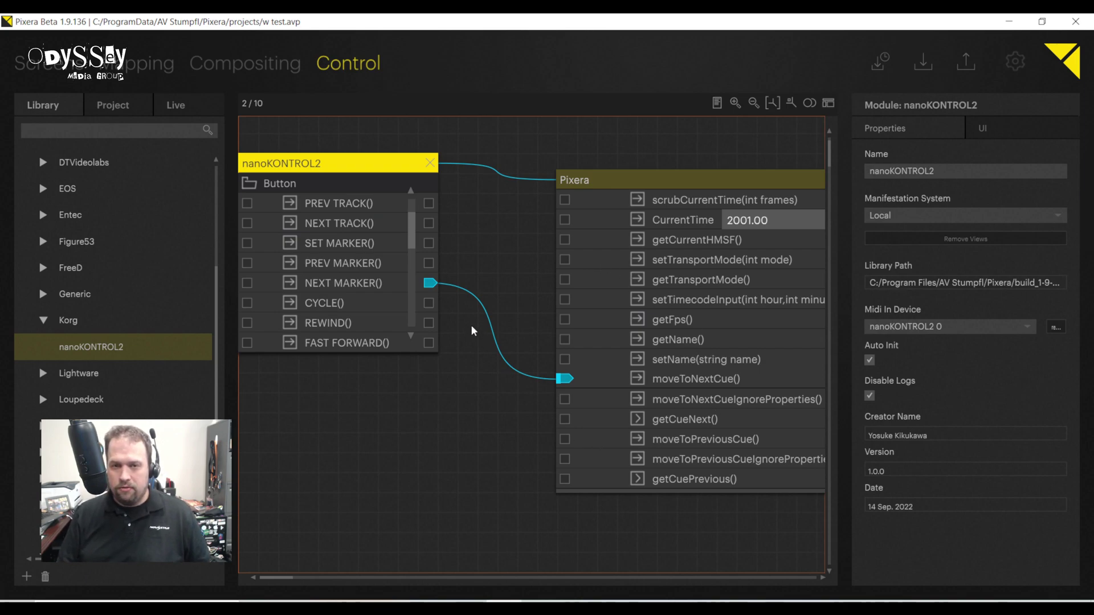
pyautogui.moveTo(429, 263)
pyautogui.mouseDown()
pyautogui.moveTo(536, 375)
pyautogui.moveTo(562, 441)
pyautogui.mouseUp()
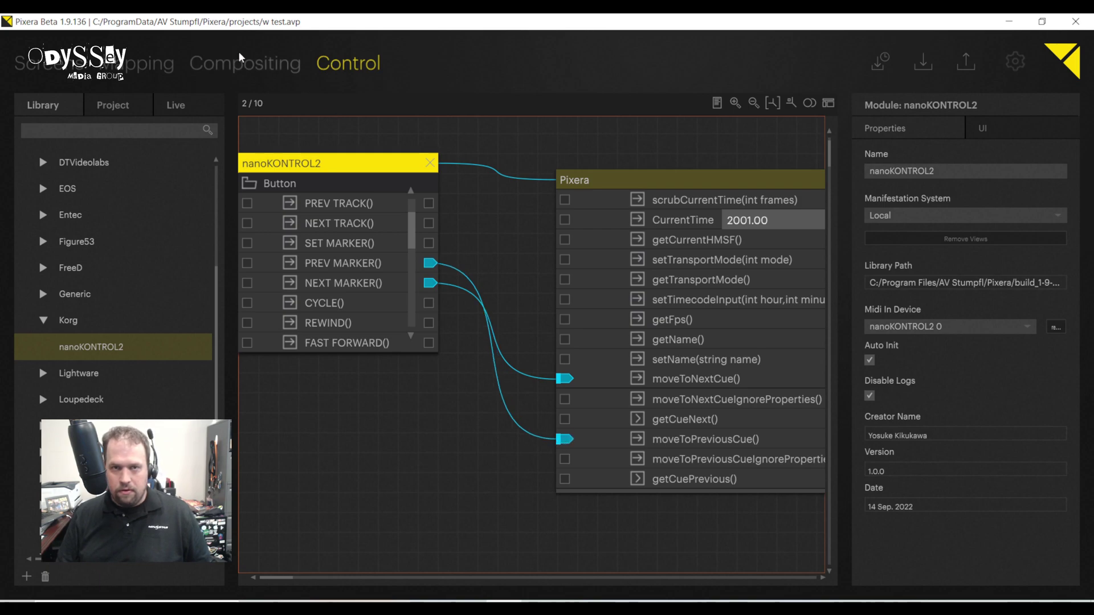
pyautogui.click(255, 71)
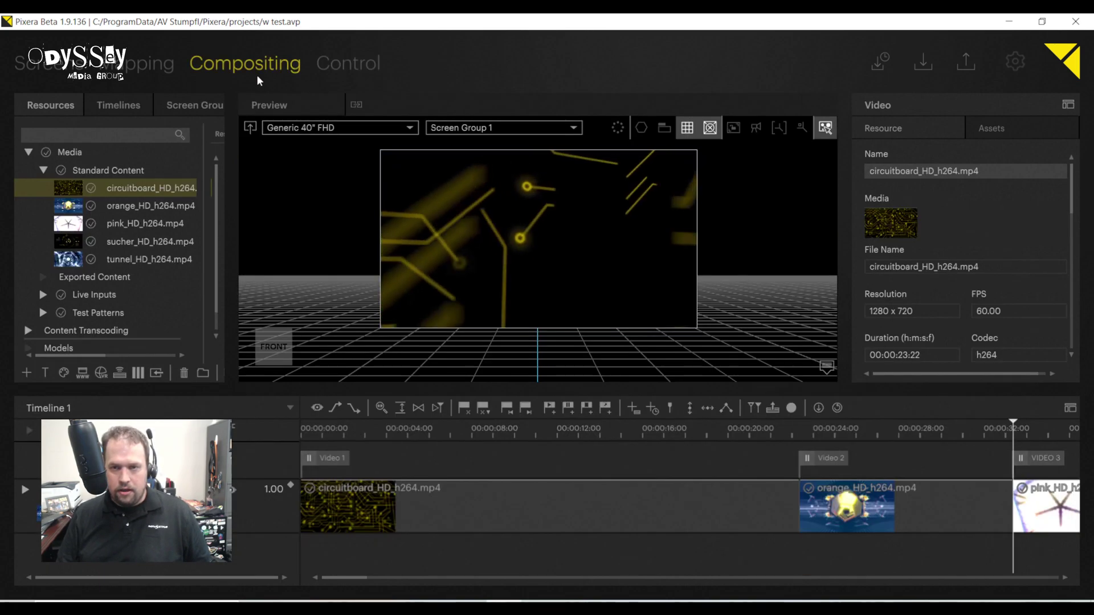
# Jump between the Video 2 and VIDEO 3 cues and drag VIDEO 3 to 00:00:33:22.
pyautogui.click(808, 458)
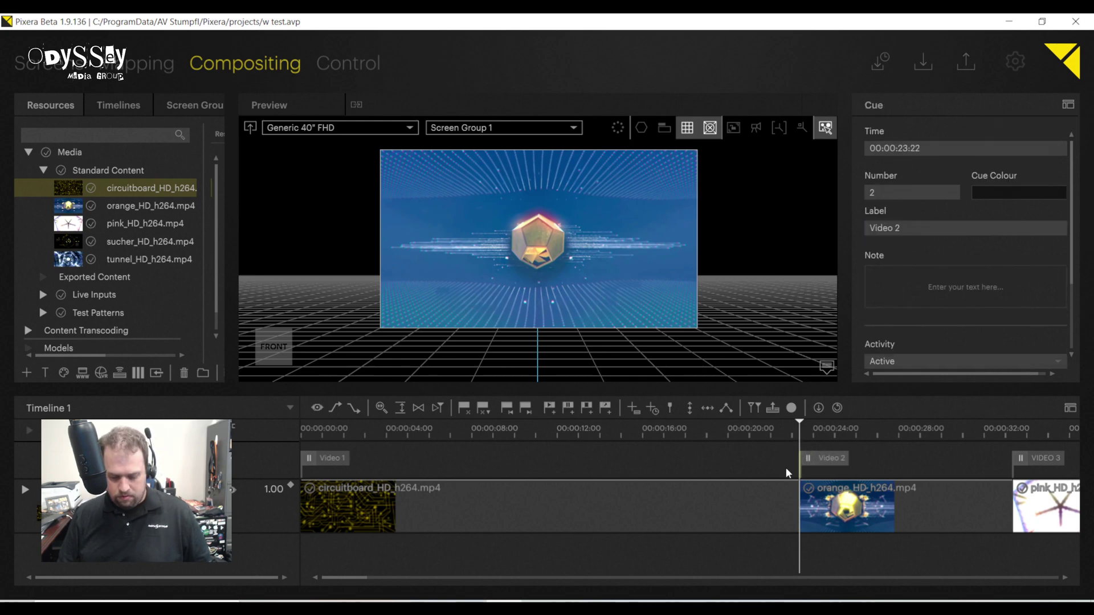
pyautogui.click(828, 452)
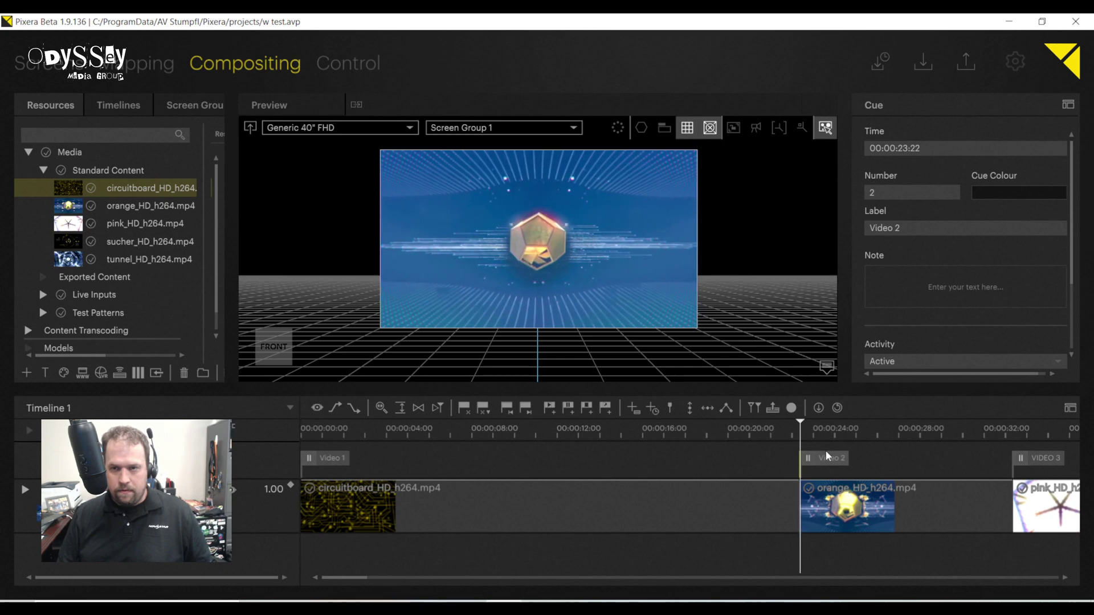
pyautogui.click(1010, 459)
pyautogui.moveTo(1009, 459); pyautogui.dragTo(1018, 452)
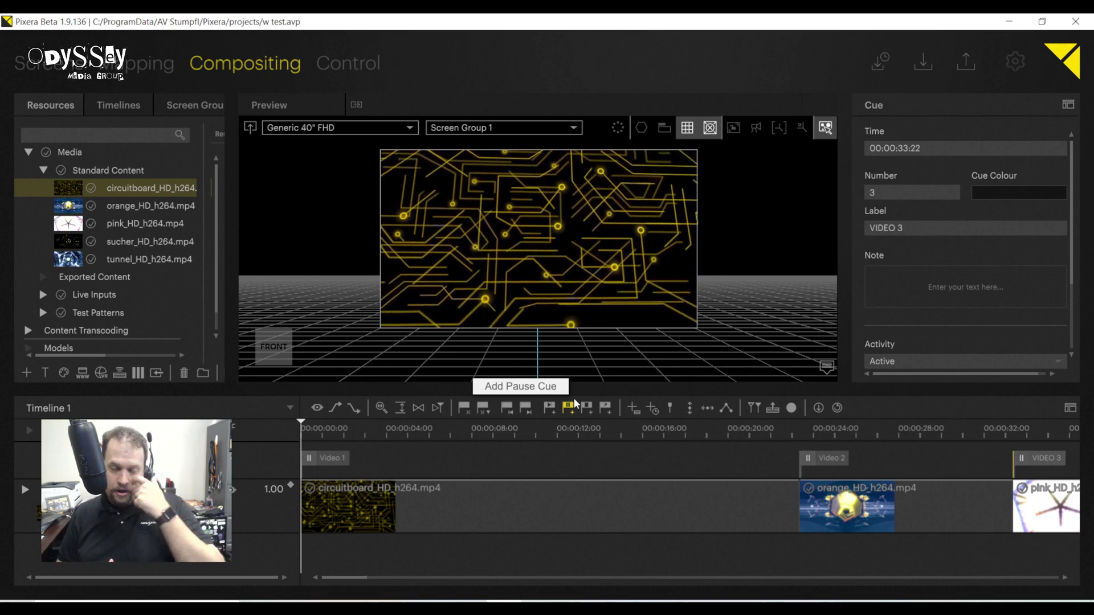
# In Control, reveal the Slider folder and wire Slider1 to the timeline's setOpacity(double value).
pyautogui.hotkey('ctrl', '4')
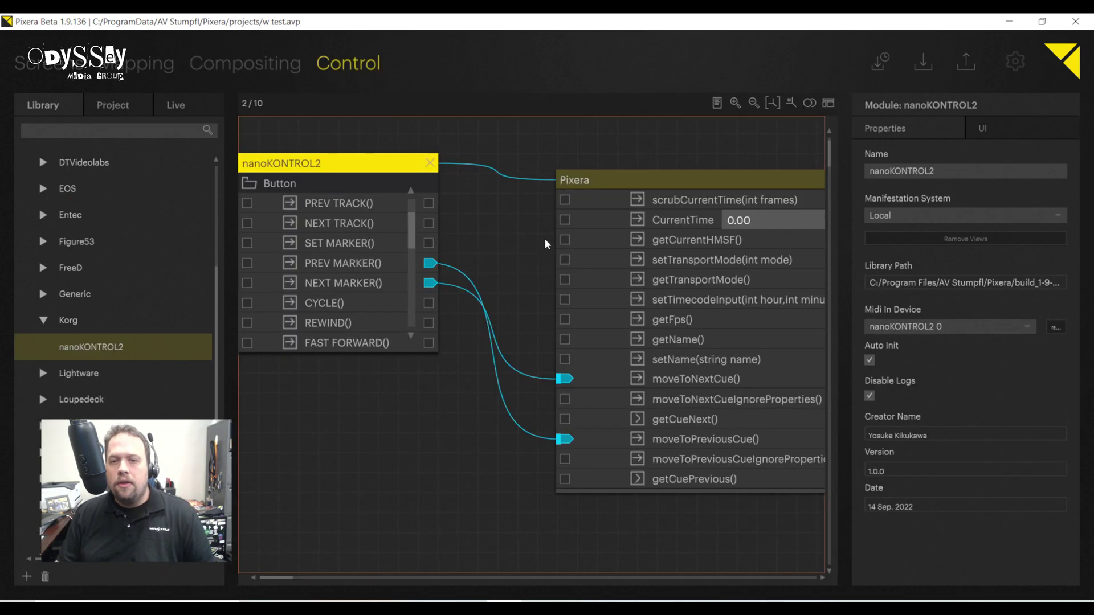
pyautogui.click(632, 179)
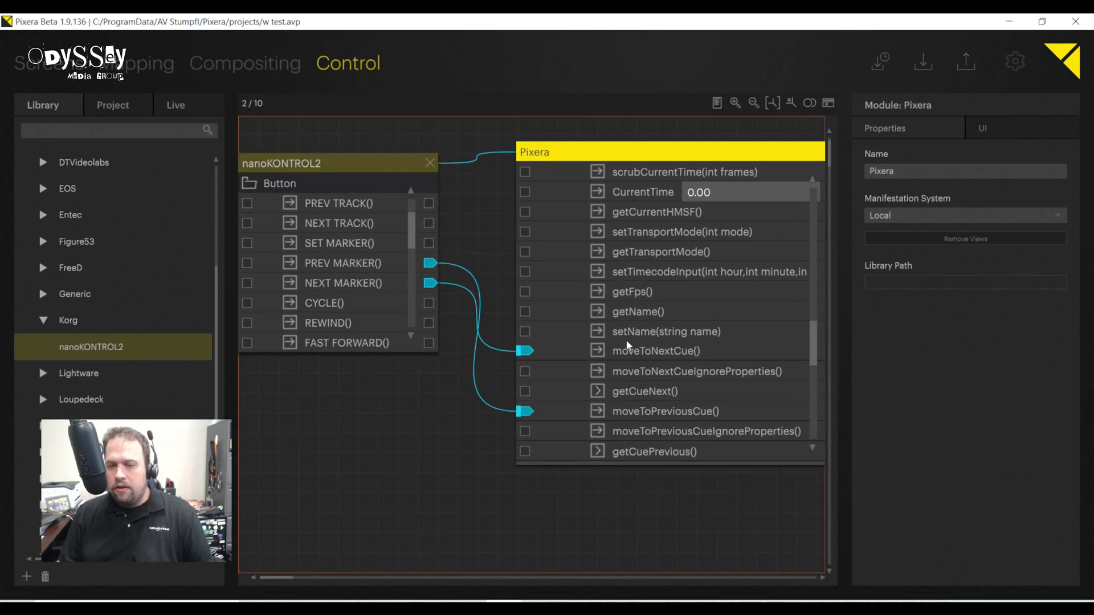
pyautogui.scroll(-7, 628, 344)
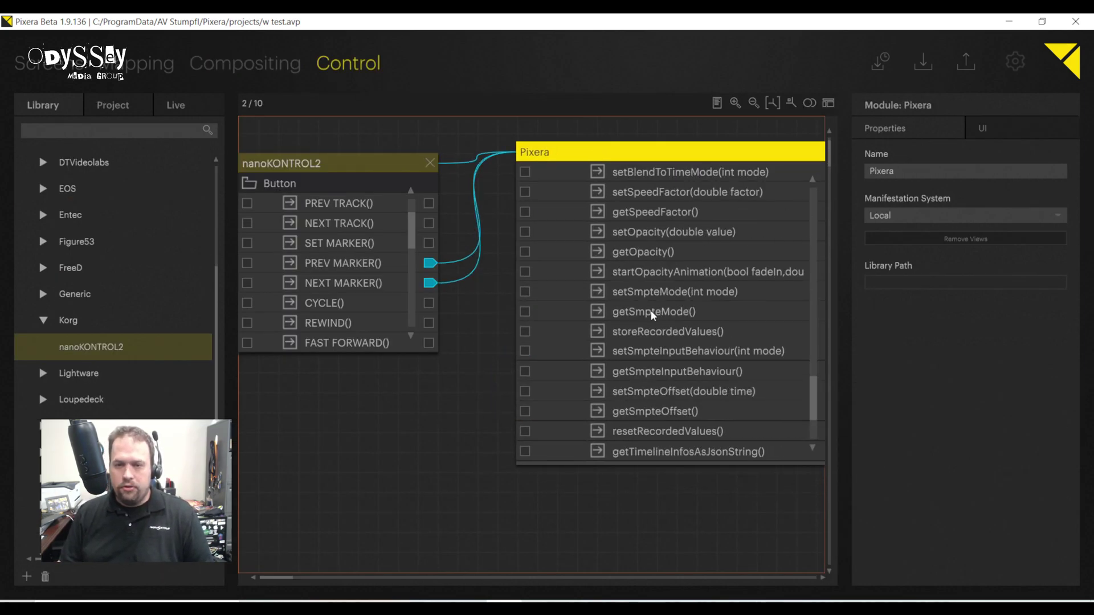
pyautogui.scroll(-2, 651, 310)
pyautogui.scroll(4, 627, 343)
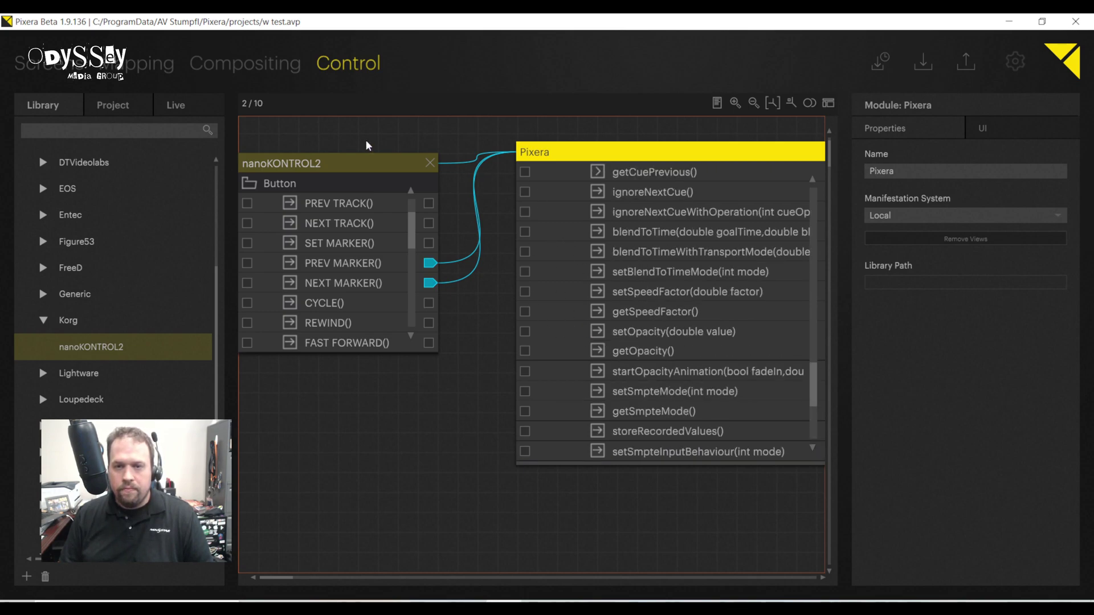
pyautogui.click(247, 183)
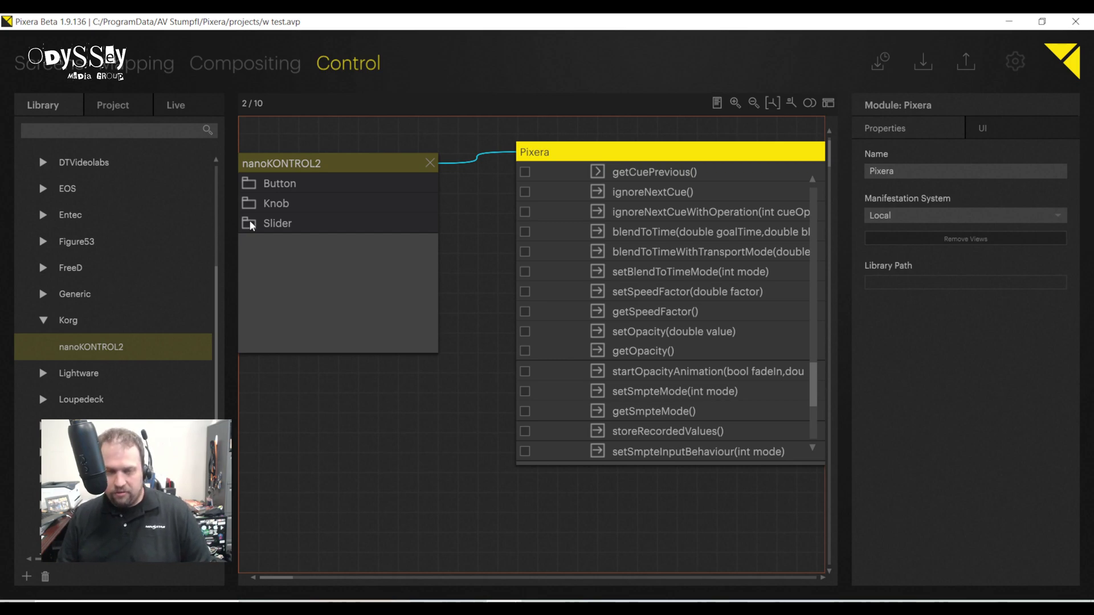
pyautogui.click(249, 224)
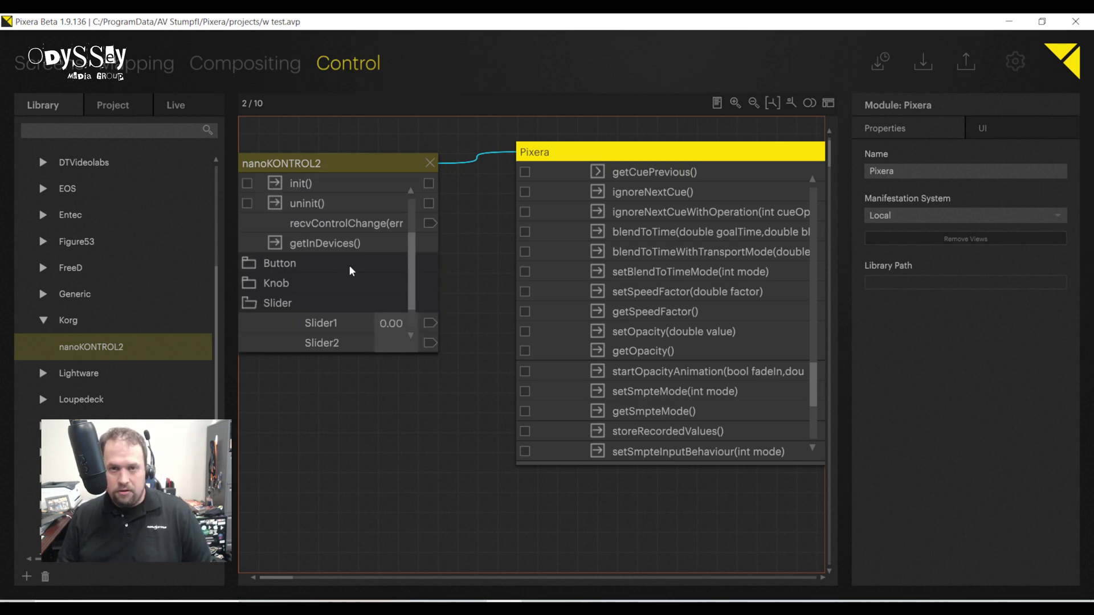
pyautogui.scroll(-2, 342, 276)
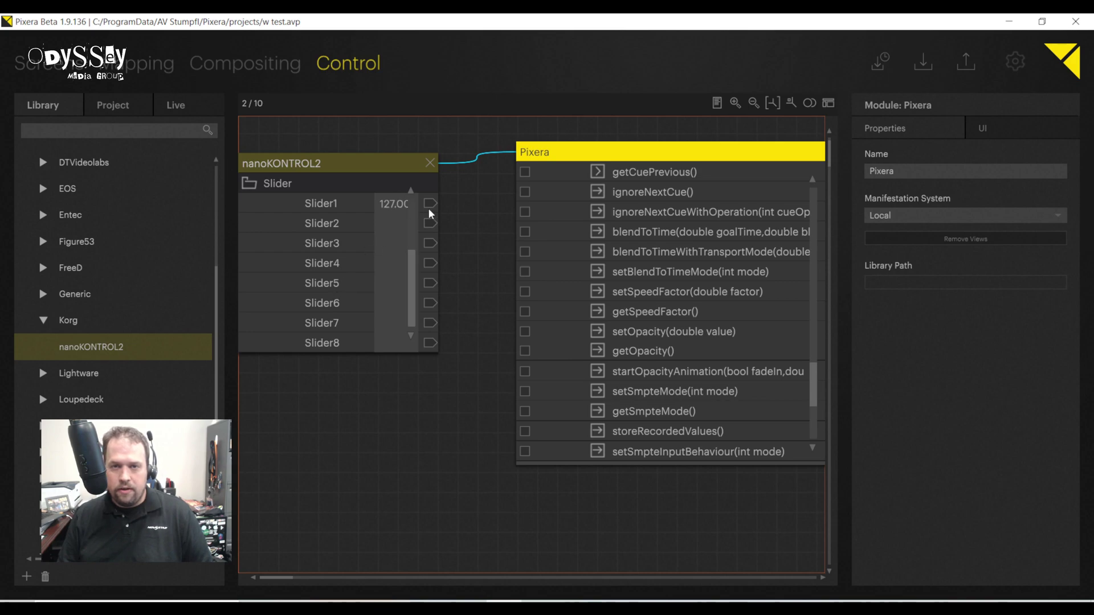
pyautogui.moveTo(430, 210); pyautogui.dragTo(527, 336)
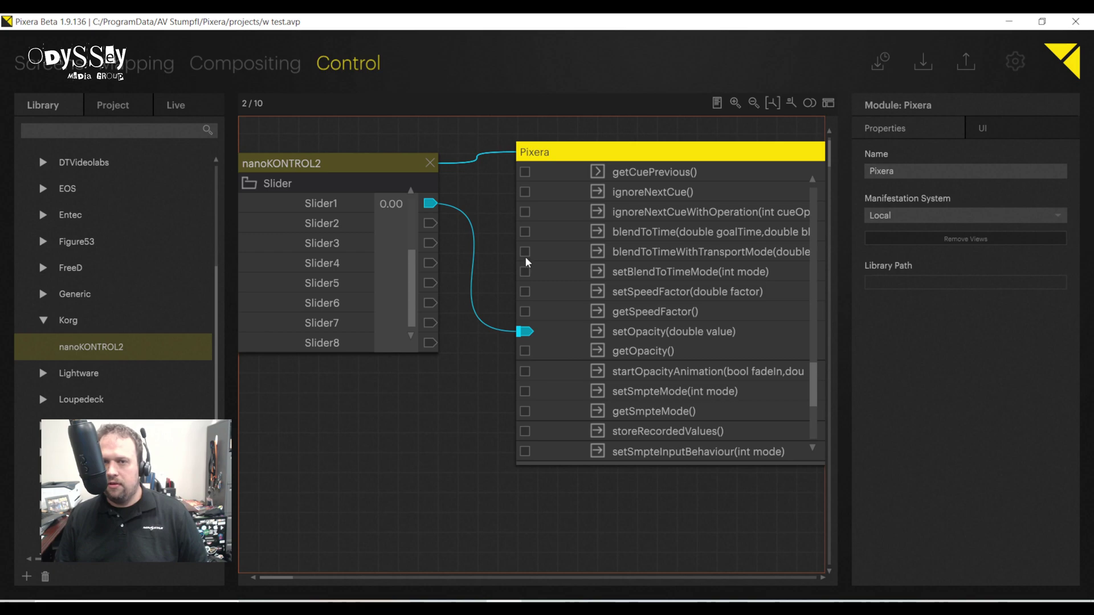
pyautogui.click(253, 64)
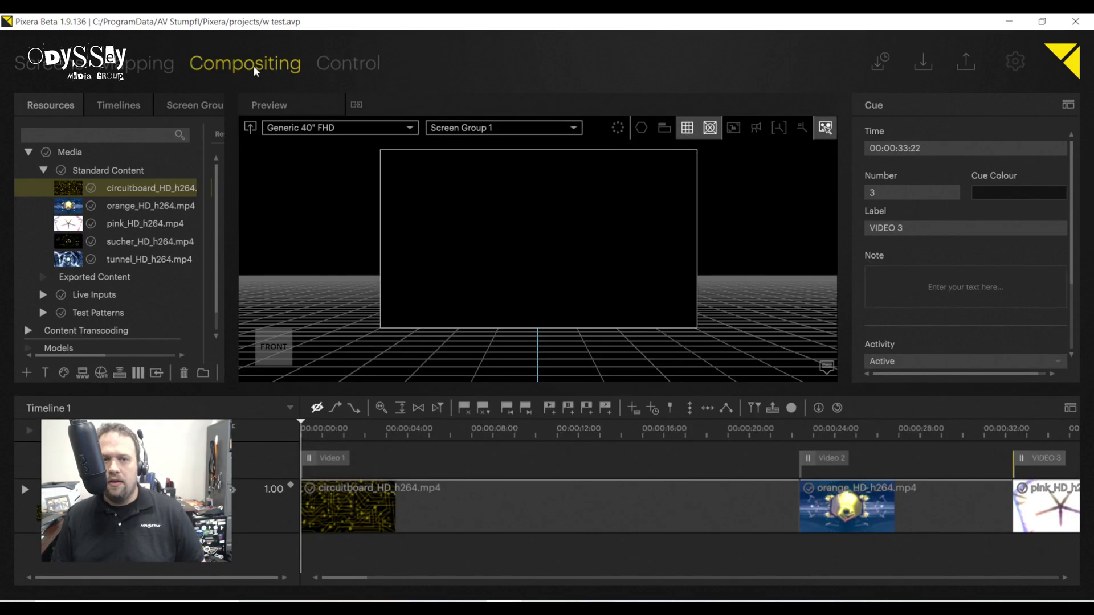
# Browse the Screen Groups and Timelines lists, then return to the Control node graph.
pyautogui.click(178, 112)
pyautogui.click(107, 104)
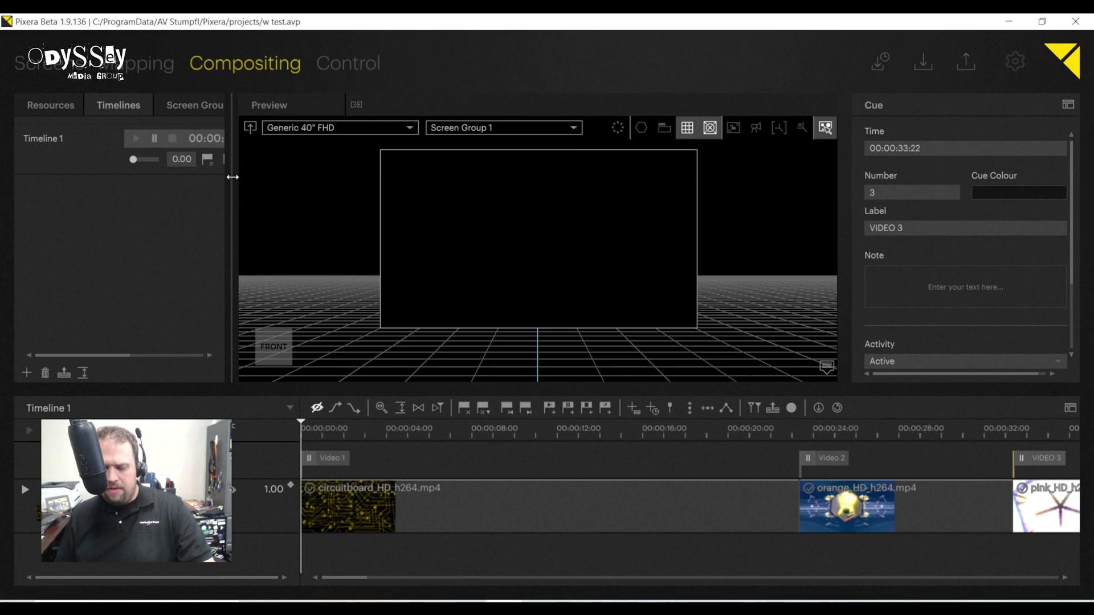
pyautogui.click(351, 60)
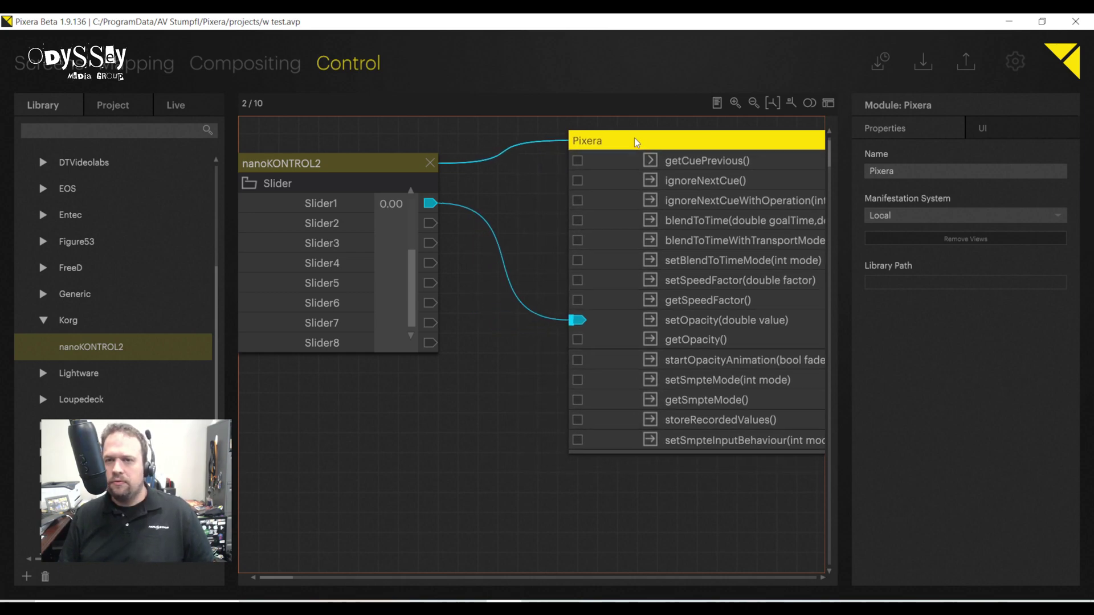
# Add a Range module from the Library and move Slider1's wire from setOpacity to its In port.
pyautogui.click(81, 133)
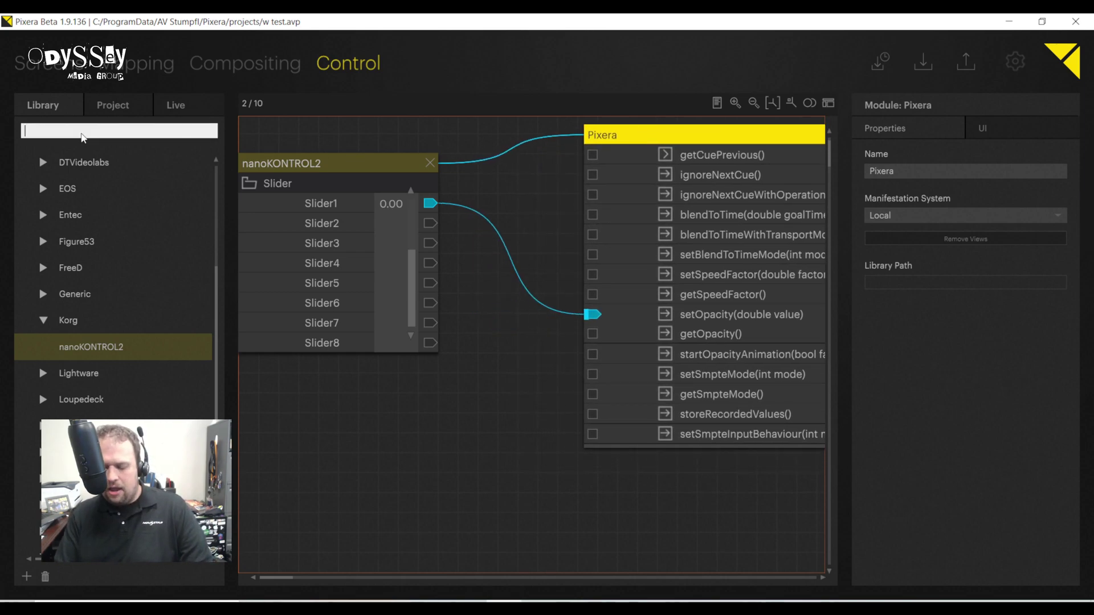
pyautogui.write('range')
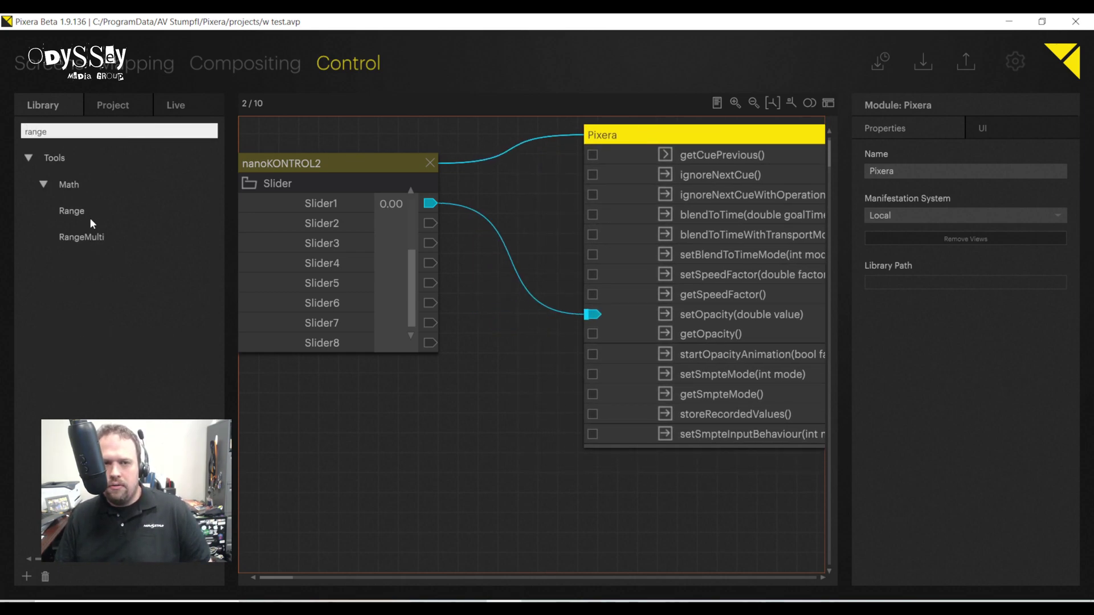
pyautogui.moveTo(74, 210); pyautogui.dragTo(406, 410)
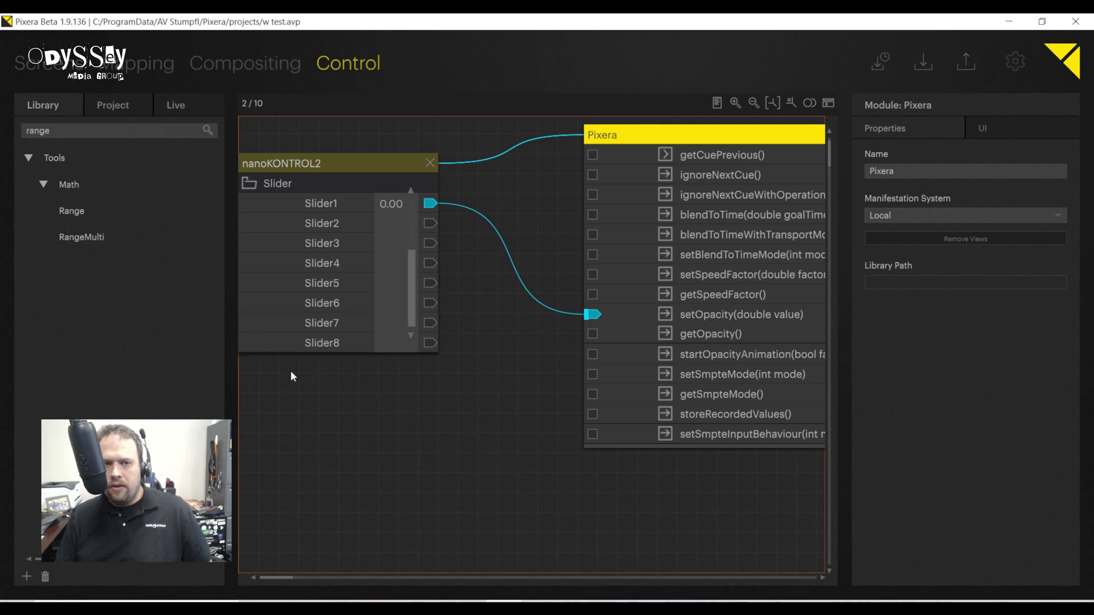
pyautogui.moveTo(62, 222); pyautogui.dragTo(407, 413)
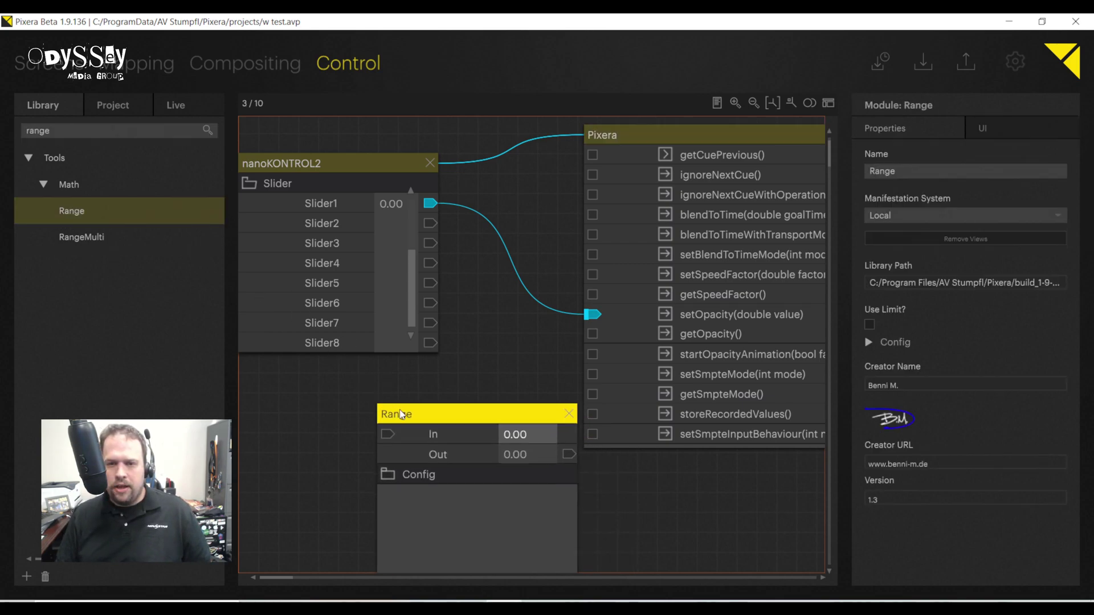
pyautogui.moveTo(586, 319); pyautogui.dragTo(361, 423)
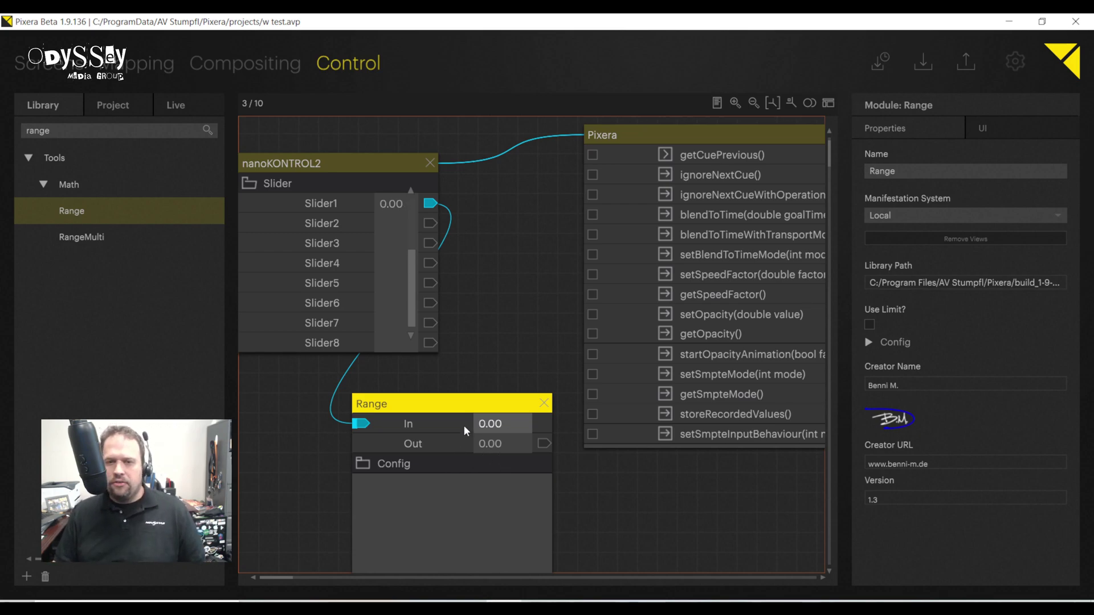
# Set the Range's MaxIn to 127, wire its Out to setOpacity, and return to Compositing.
pyautogui.click(360, 470)
pyautogui.scroll(-3, 687, 525)
pyautogui.scroll(1, 620, 517)
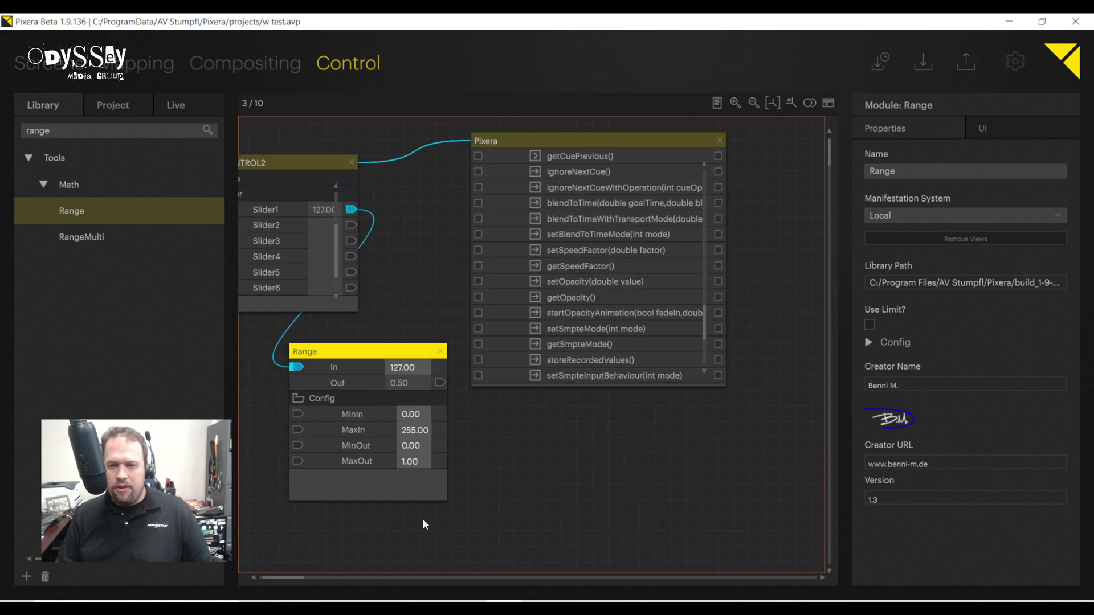
pyautogui.doubleClick(415, 432)
pyautogui.write('127')
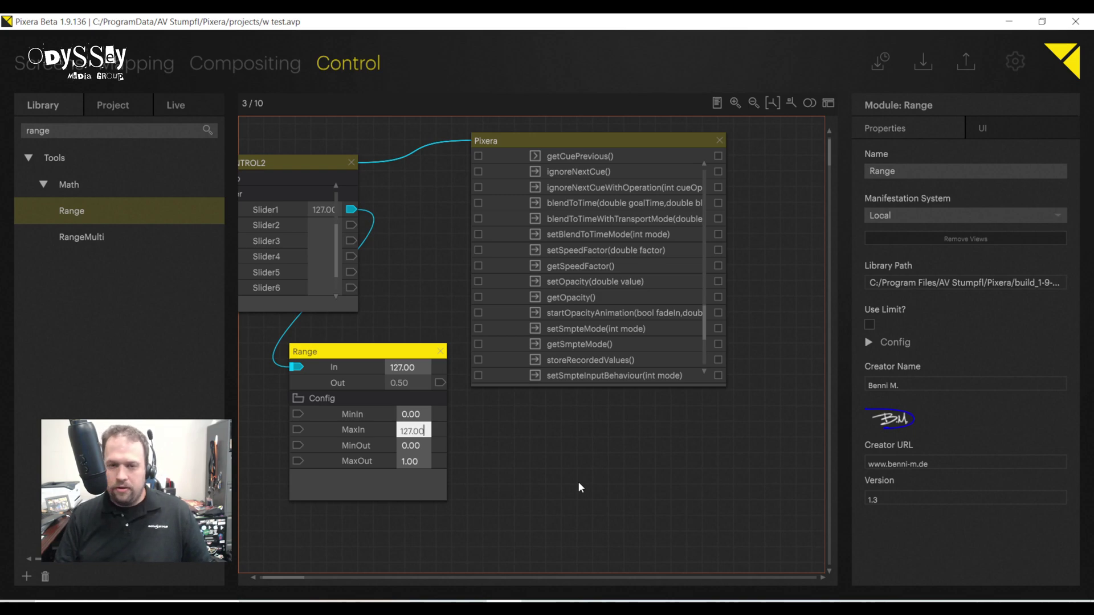
pyautogui.press('Return')
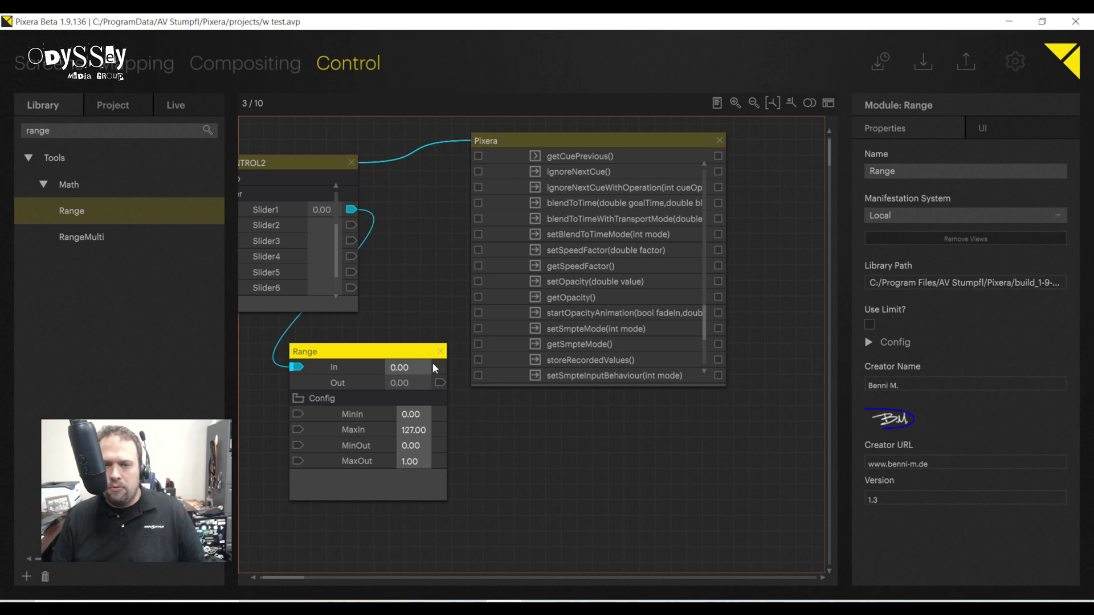
pyautogui.moveTo(446, 384); pyautogui.dragTo(481, 285)
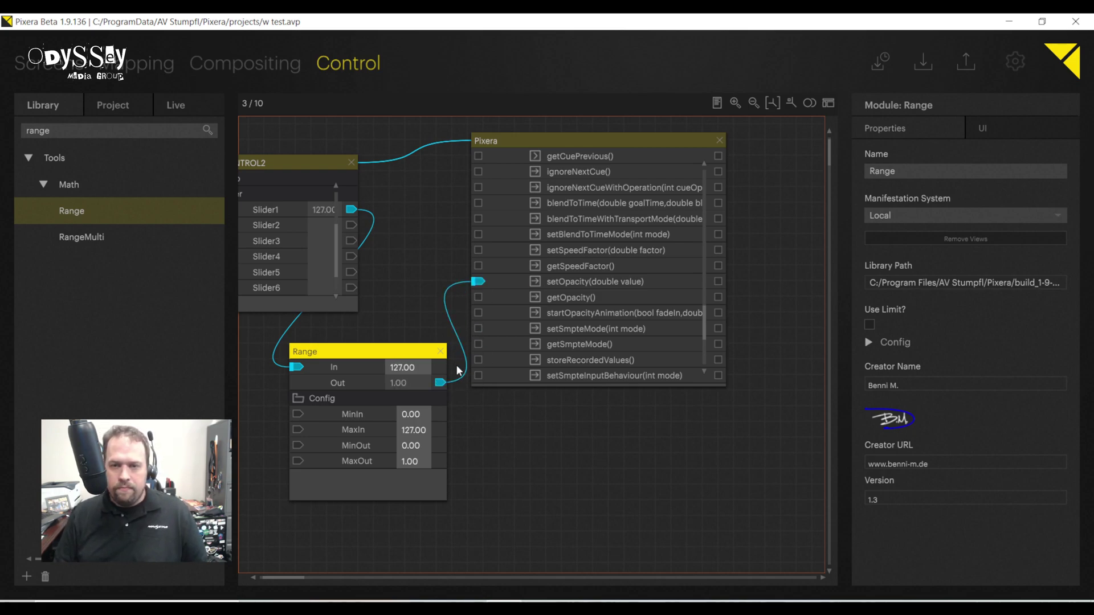
pyautogui.click(249, 52)
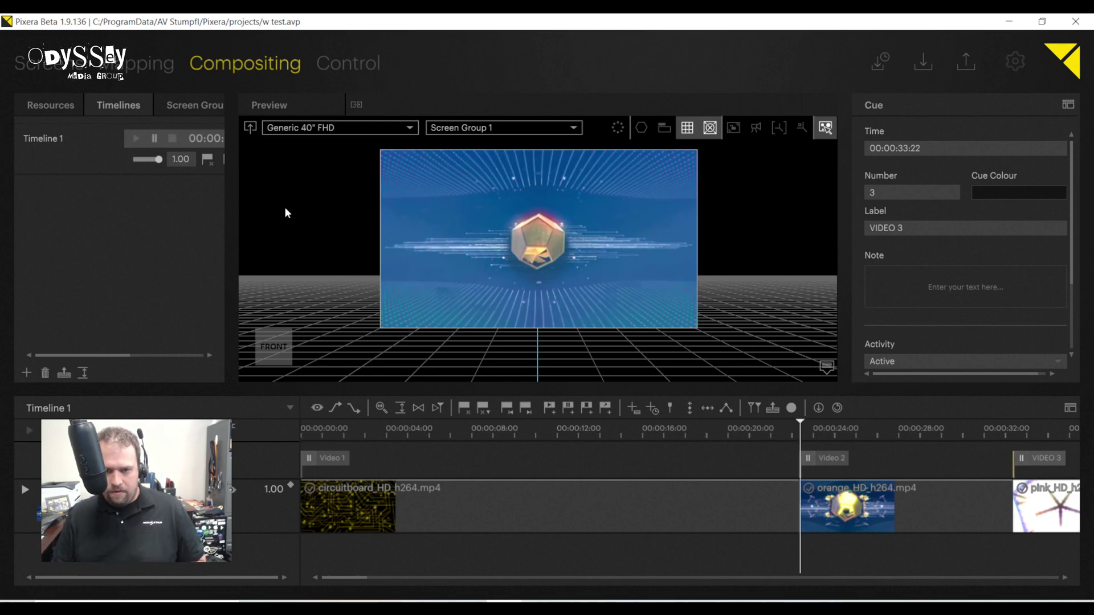
# Play Timeline 1 from the first cue, then shift the Pixera node right in the Control graph.
pyautogui.press('space')
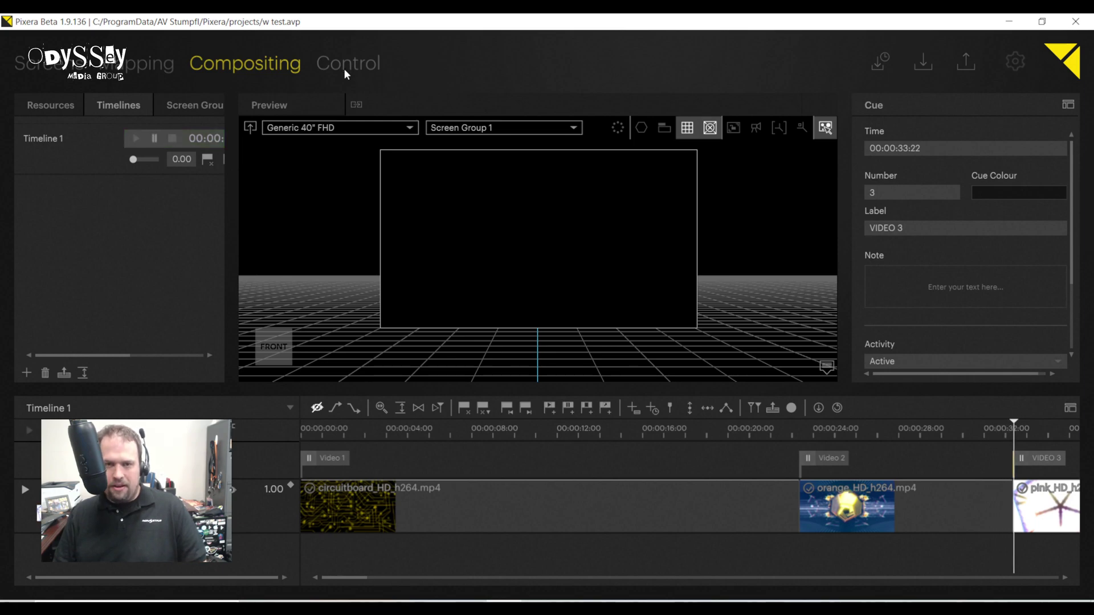
pyautogui.hotkey('ctrl', 'Left')
pyautogui.hotkey('ctrl', 'Left')
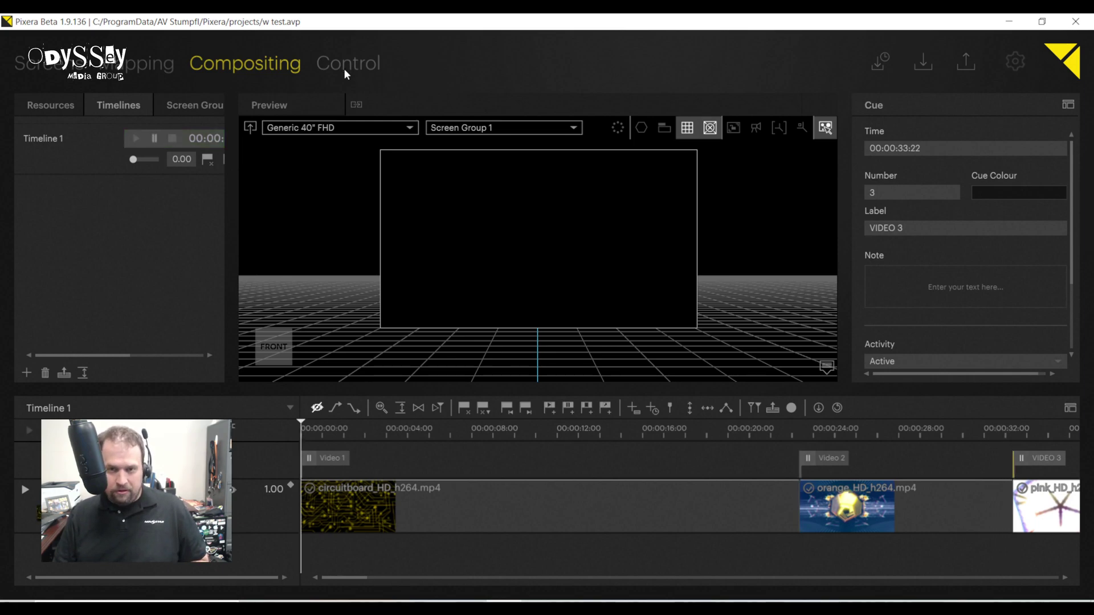
pyautogui.press('space')
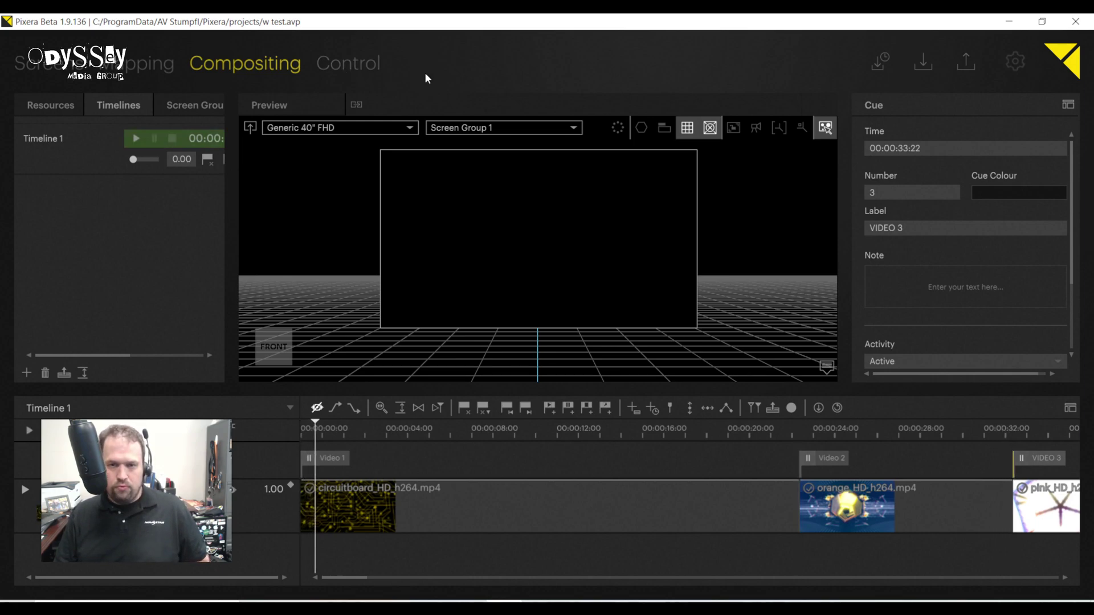
pyautogui.click(337, 74)
pyautogui.moveTo(532, 140); pyautogui.dragTo(608, 139)
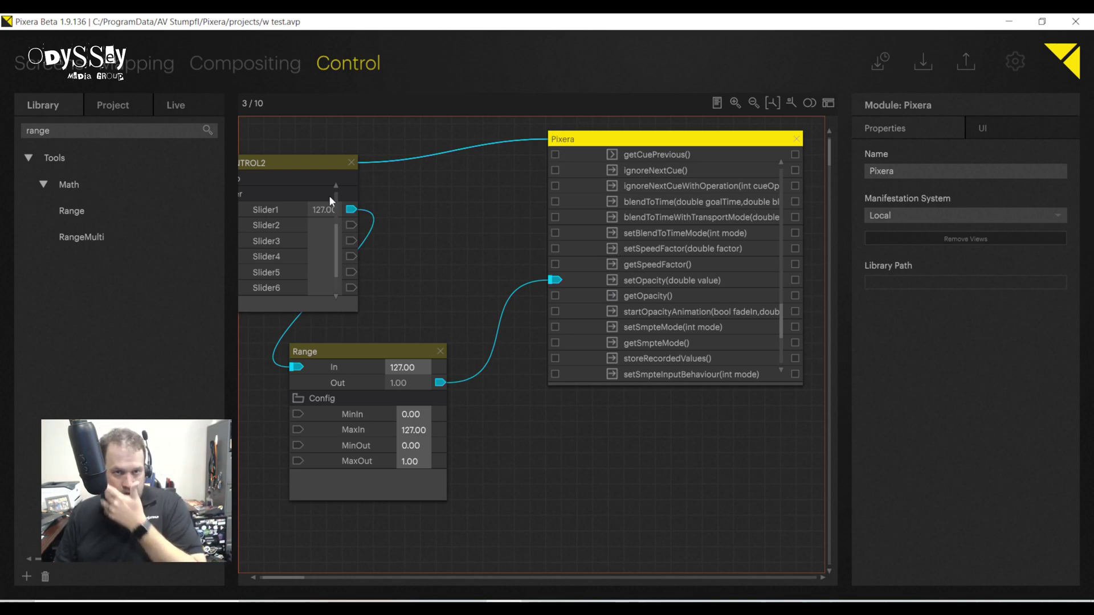
# Search the Library for 'cue' and add a CueAppliedActions module set to Timeline 1.
pyautogui.click(62, 136)
pyautogui.press('BackSpace')
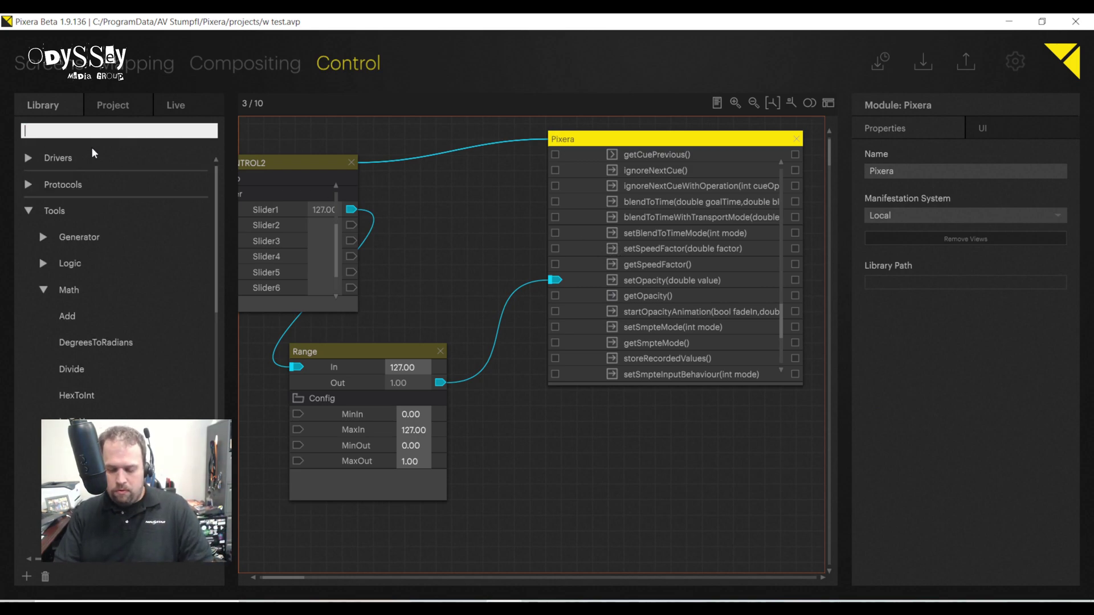
pyautogui.write('cue')
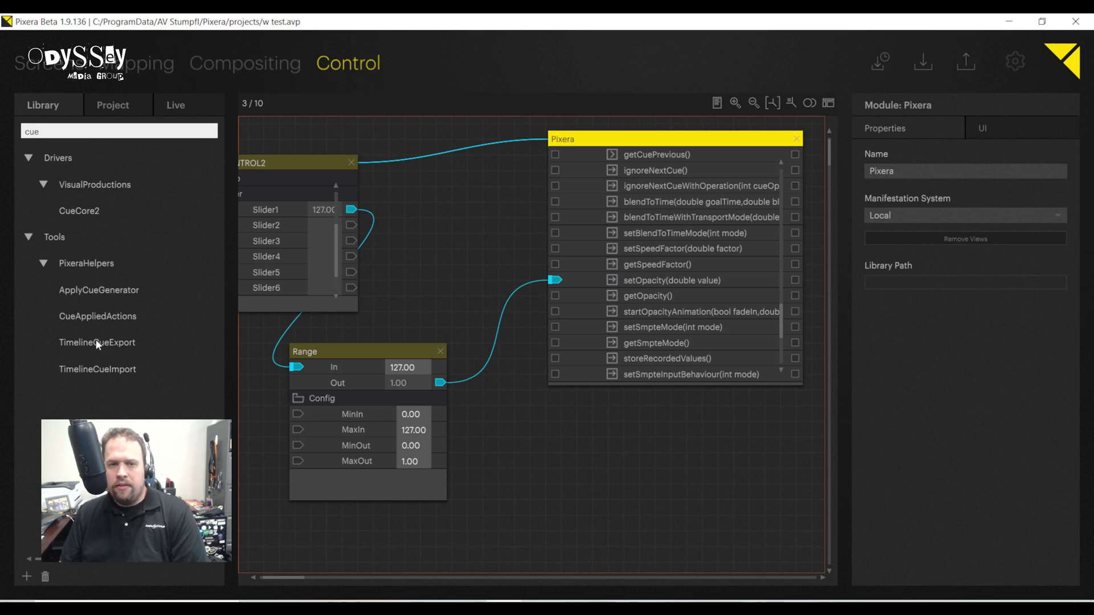
pyautogui.click(97, 318)
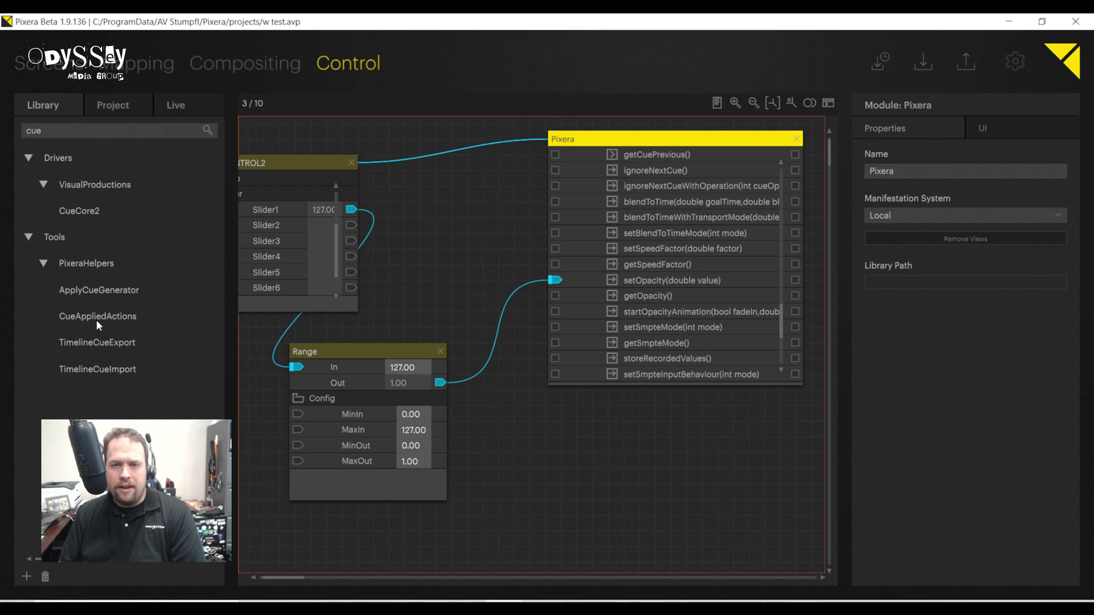
pyautogui.moveTo(658, 140); pyautogui.dragTo(720, 126)
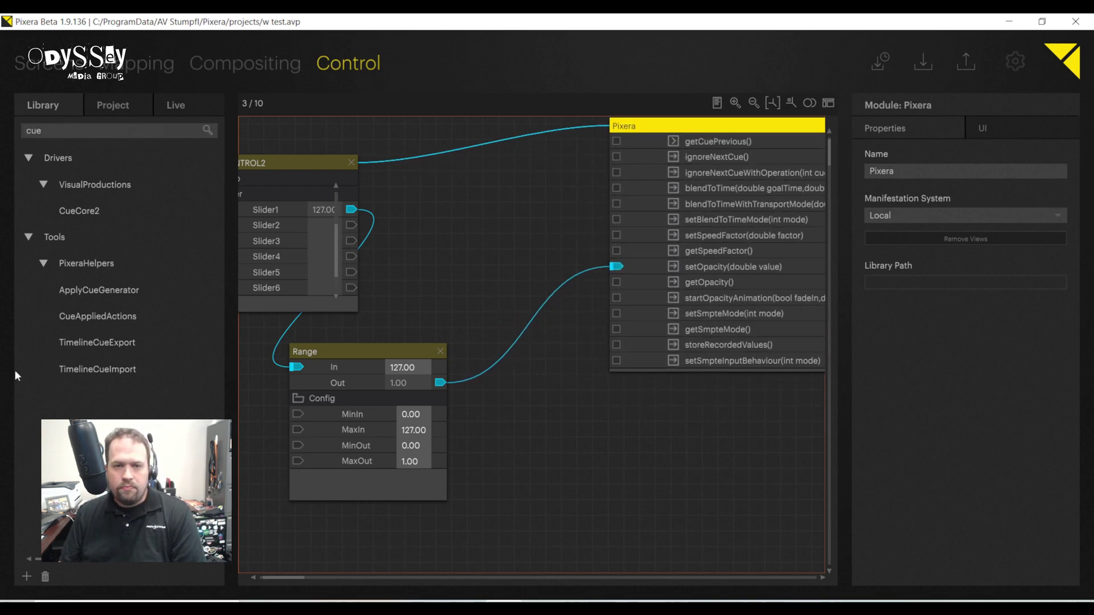
pyautogui.moveTo(78, 314); pyautogui.dragTo(546, 417)
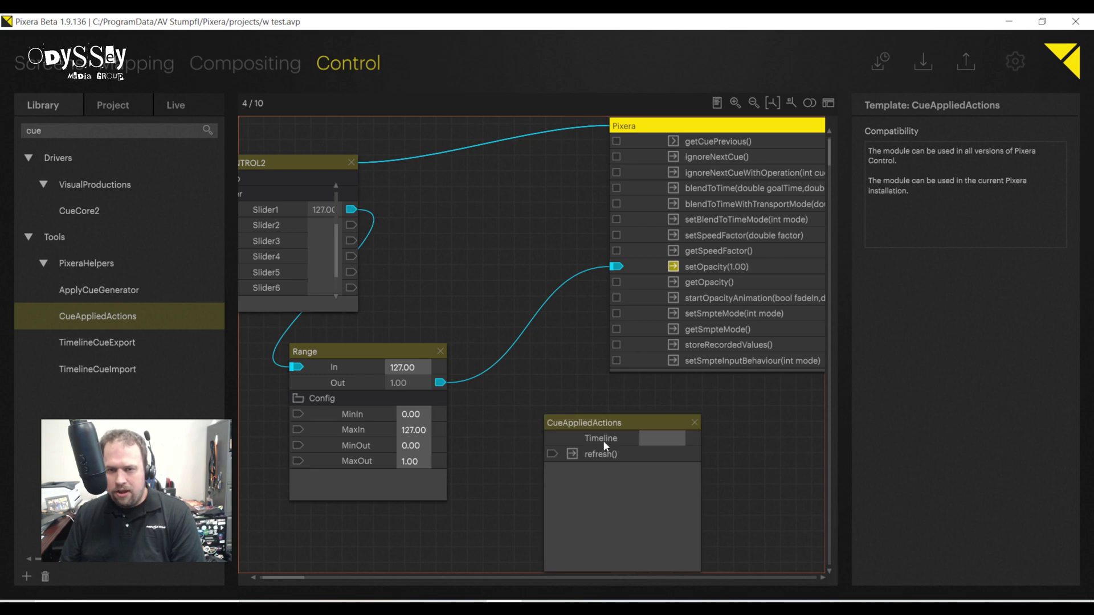
pyautogui.click(650, 439)
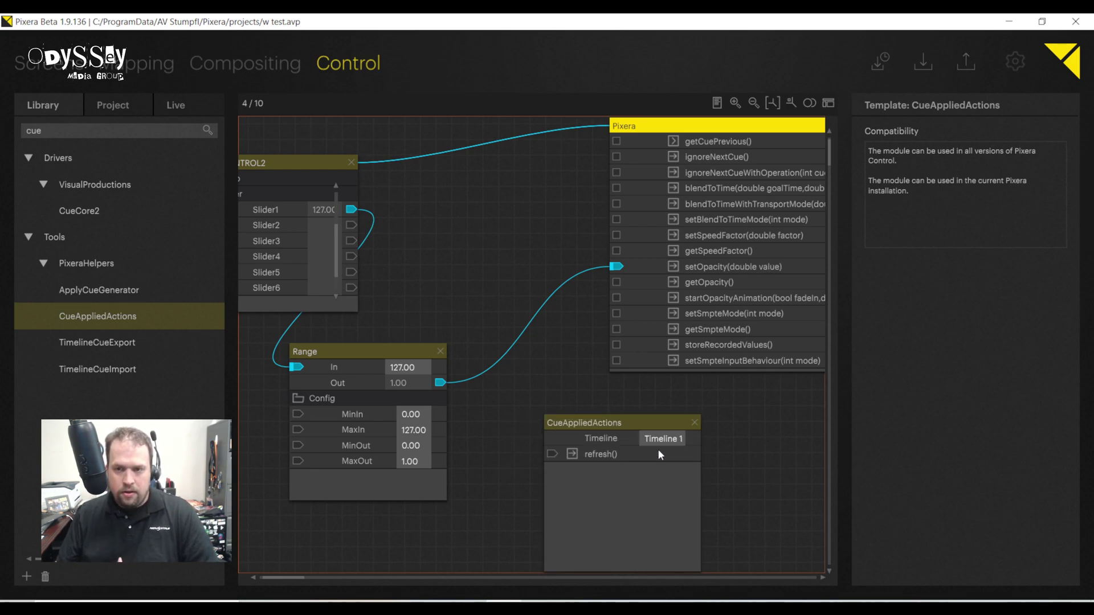
pyautogui.click(575, 454)
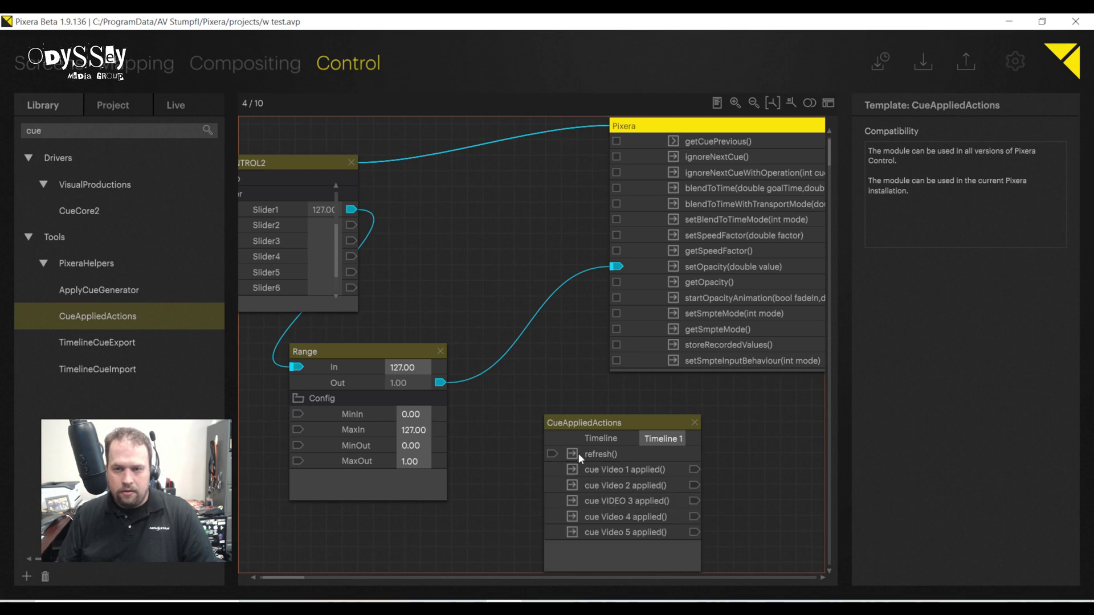
# Delete the CueAppliedActions module and add an ApplyCueGenerator module instead.
pyautogui.click(601, 425)
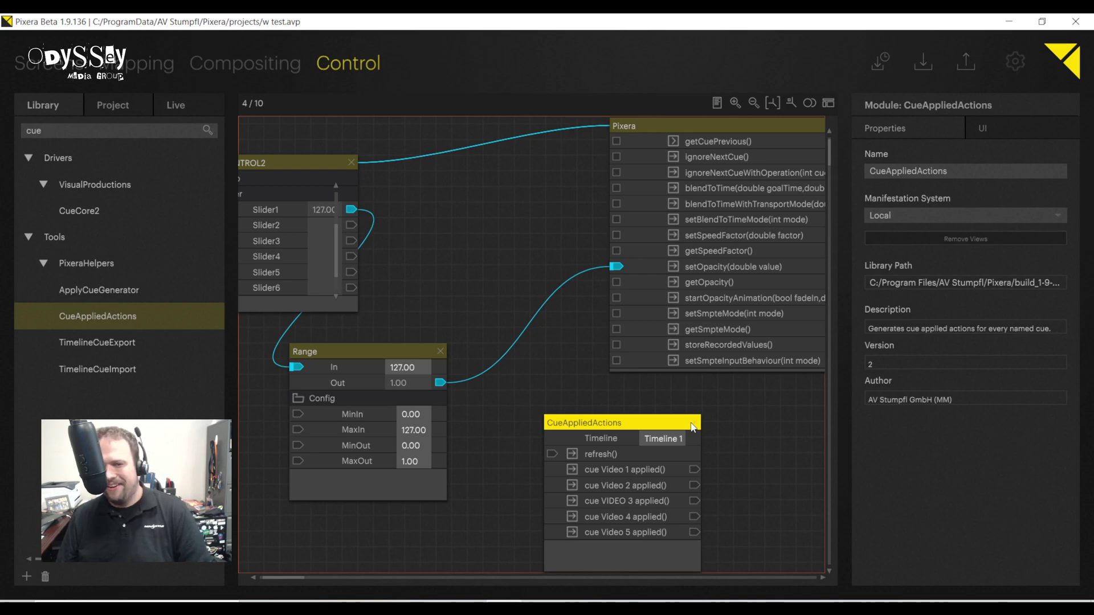
pyautogui.press('Delete')
pyautogui.click(436, 368)
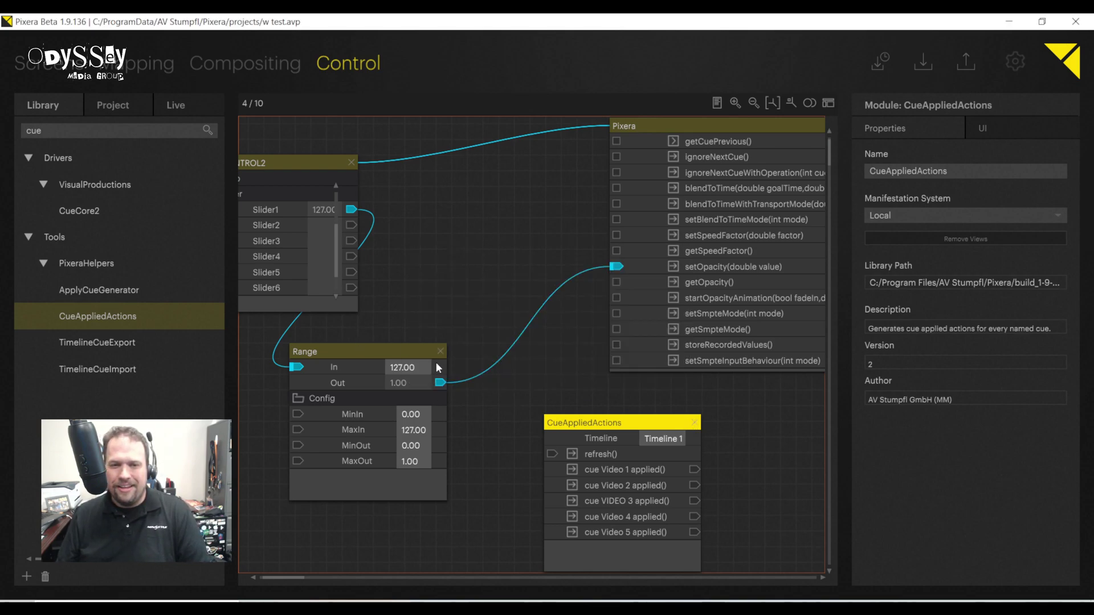
pyautogui.moveTo(63, 292); pyautogui.dragTo(627, 427)
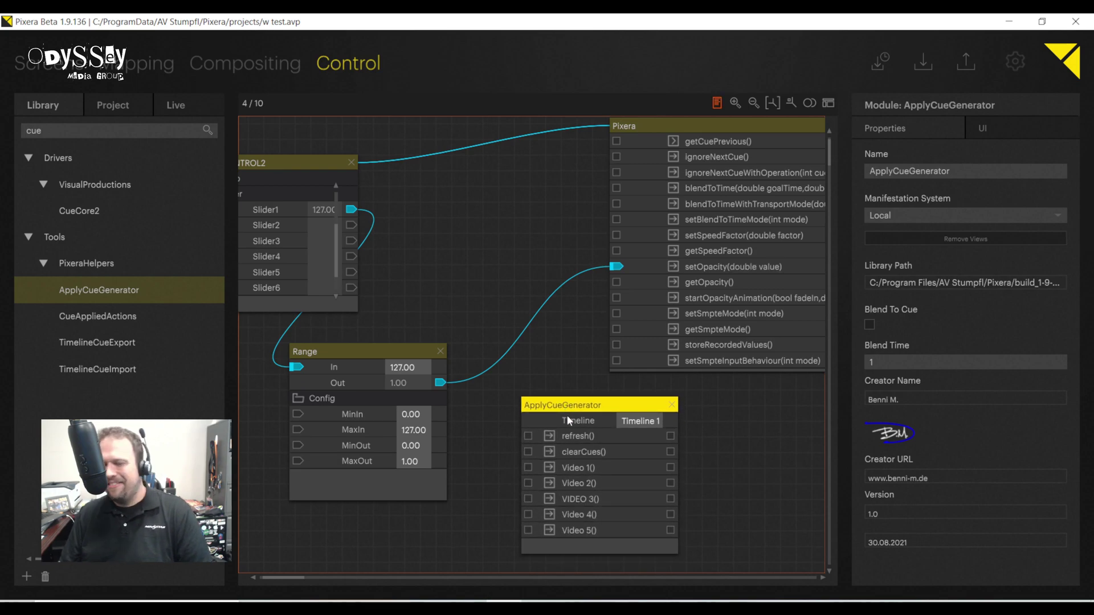
# Reposition the Pixera and ApplyCueGenerator nodes up and to the right on the canvas.
pyautogui.scroll(-2, 600, 420)
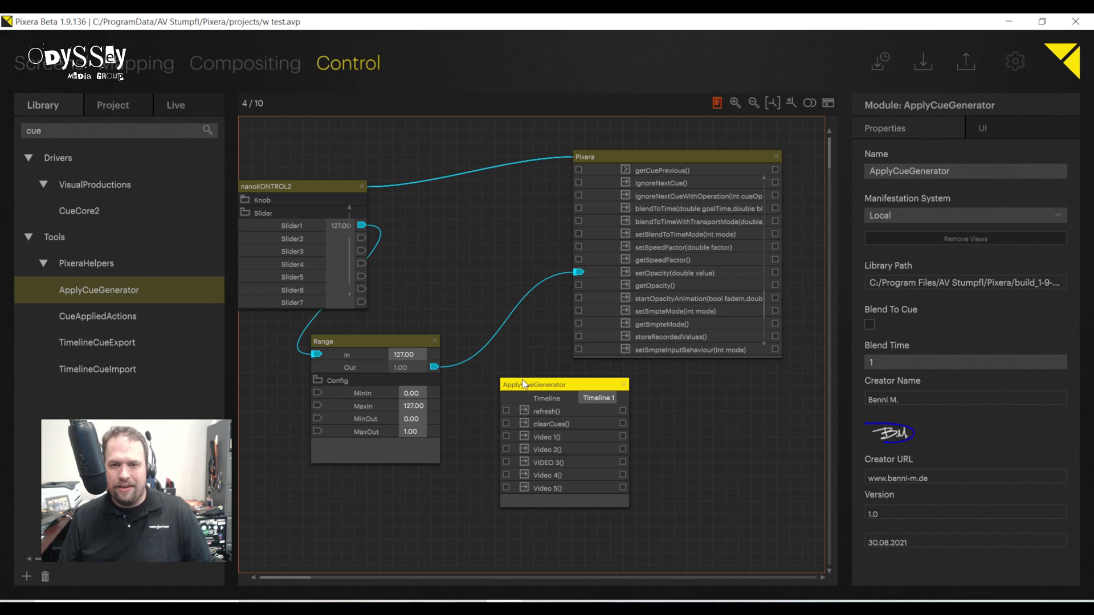
pyautogui.moveTo(626, 155); pyautogui.dragTo(677, 135)
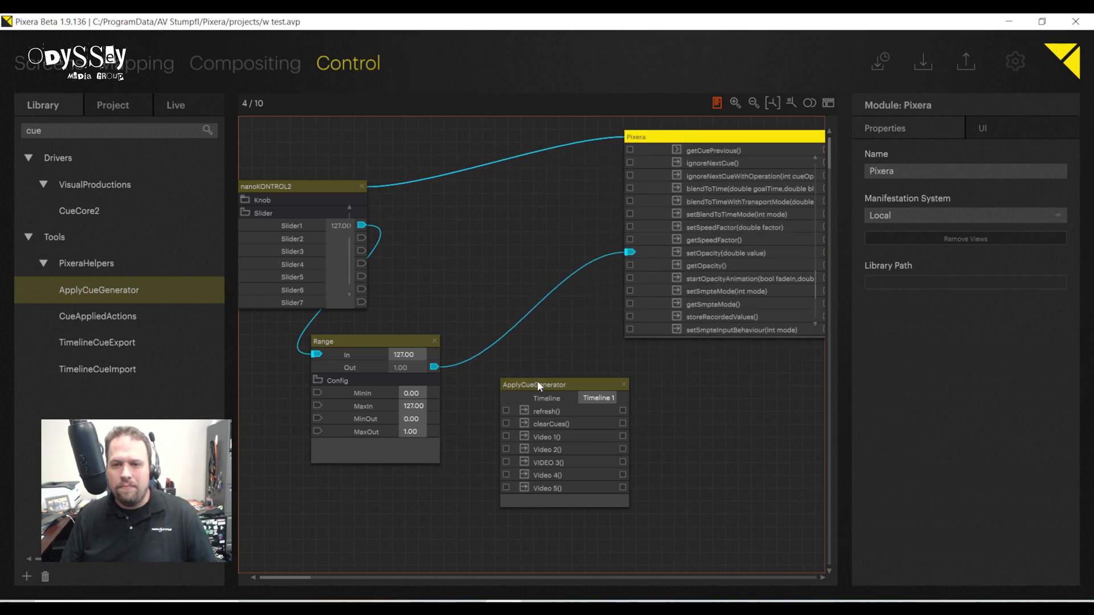
pyautogui.moveTo(536, 385); pyautogui.dragTo(559, 356)
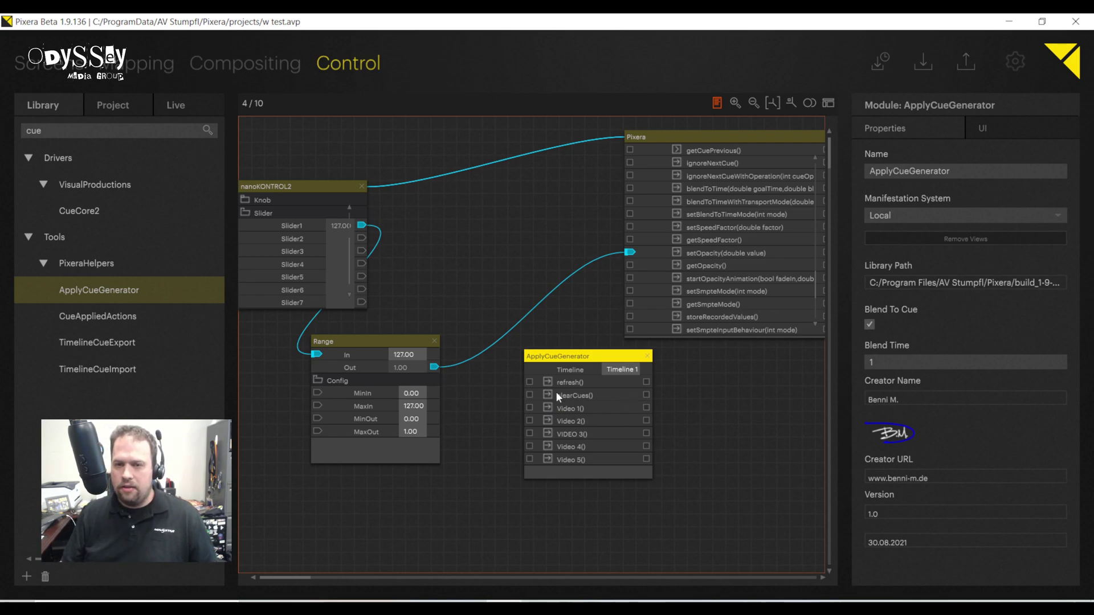
# Move the nanoKONTROL2 node, collapse its Slider group and expand its Button group.
pyautogui.moveTo(264, 207); pyautogui.dragTo(292, 197)
pyautogui.click(274, 204)
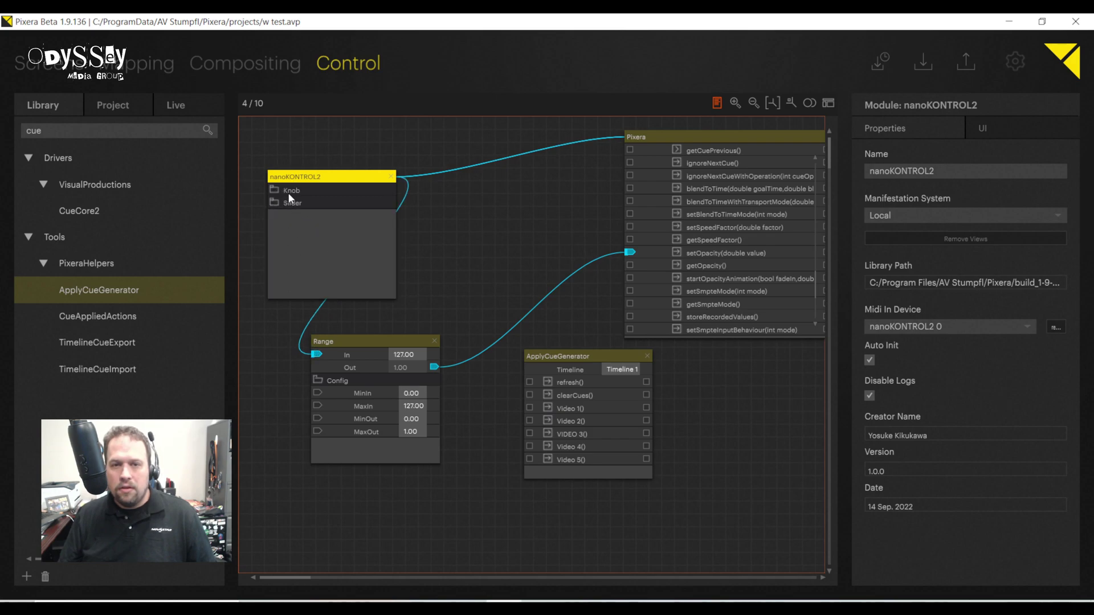
pyautogui.scroll(3, 288, 221)
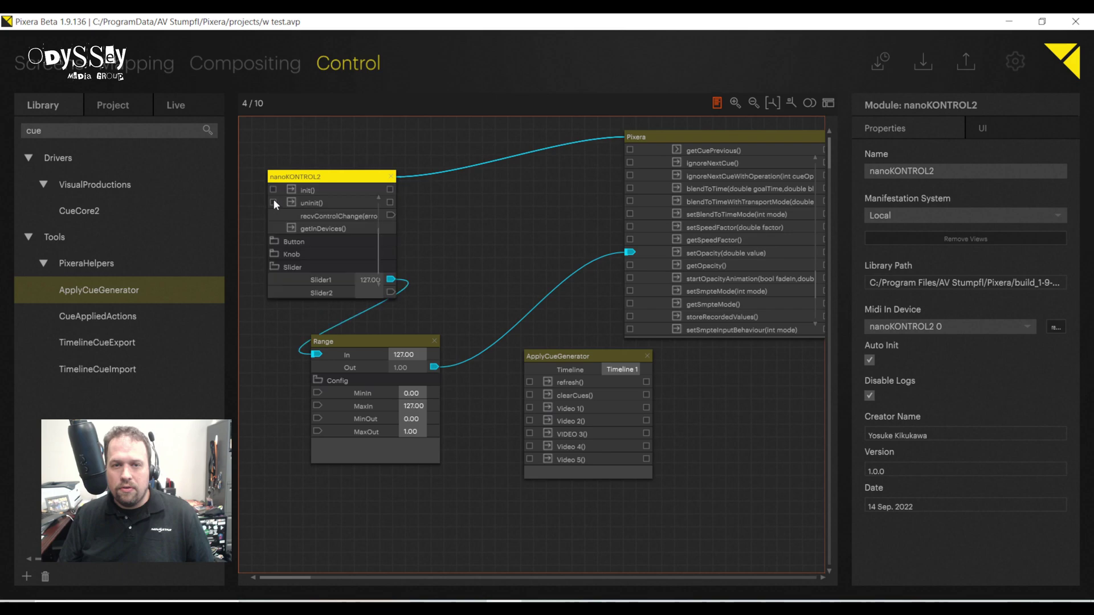
pyautogui.click(277, 242)
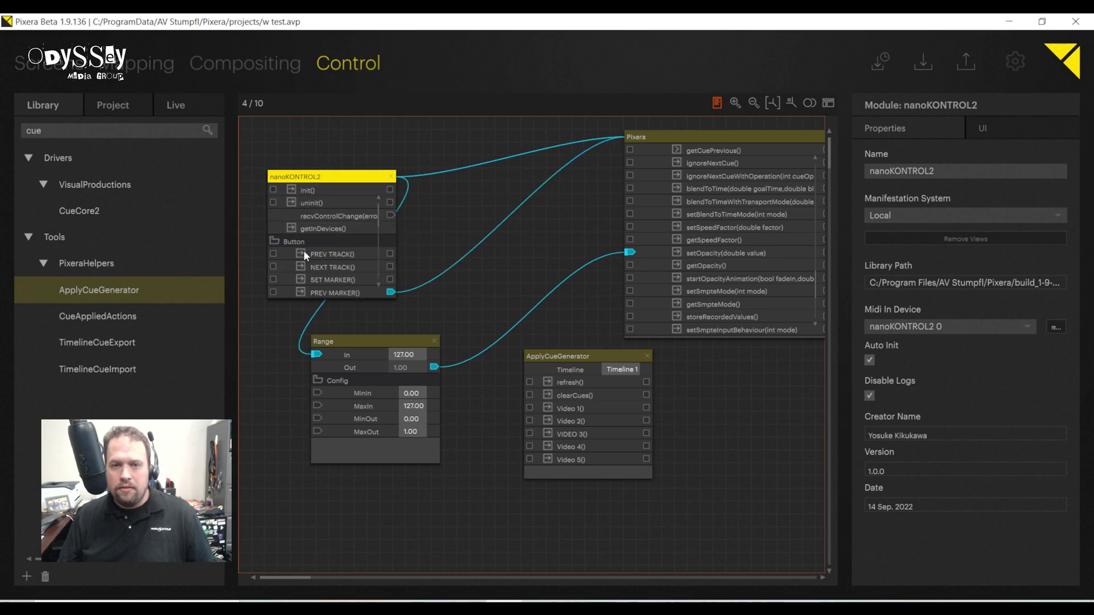
pyautogui.scroll(-3, 330, 248)
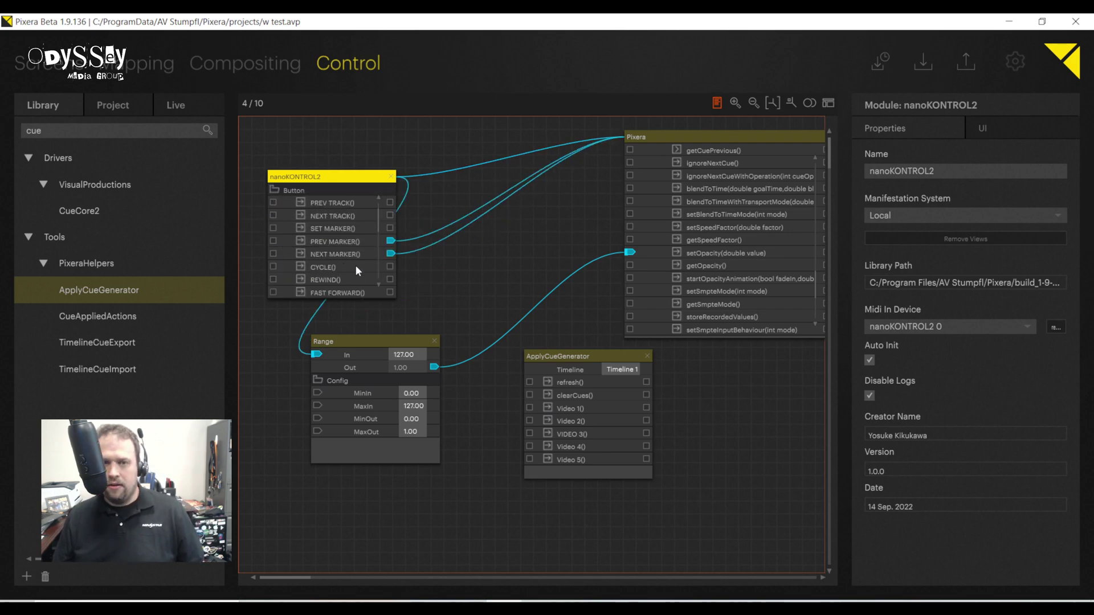
pyautogui.scroll(-3, 330, 248)
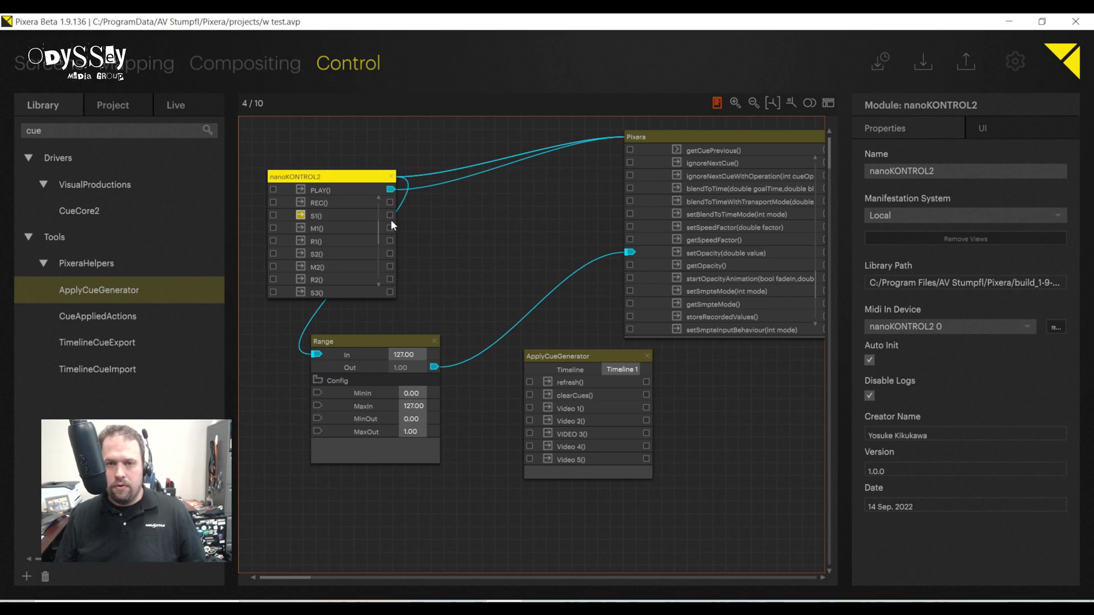
# Wire buttons S1–S5 to ApplyCueGenerator's Video 1 through Video 5 cue inputs.
pyautogui.moveTo(391, 216); pyautogui.dragTo(528, 408)
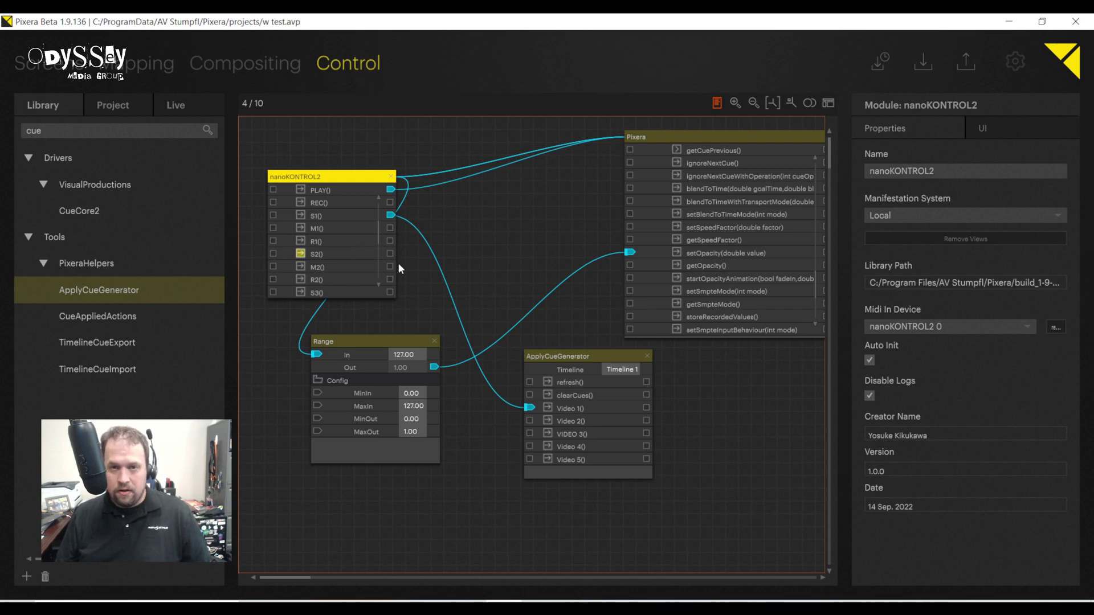
pyautogui.moveTo(390, 254); pyautogui.dragTo(528, 421)
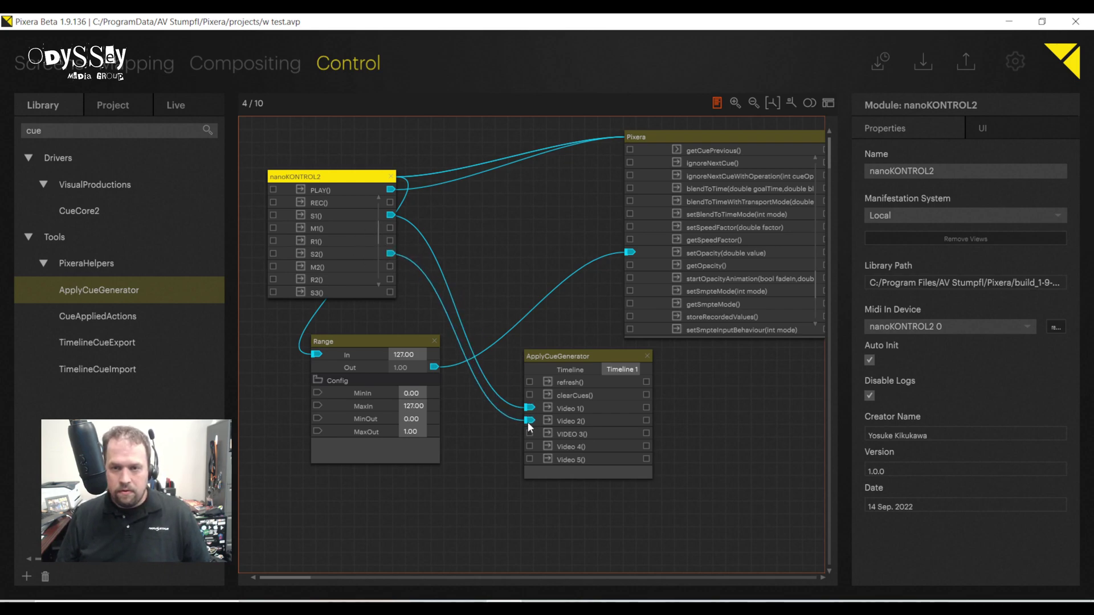
pyautogui.moveTo(389, 293); pyautogui.dragTo(528, 434)
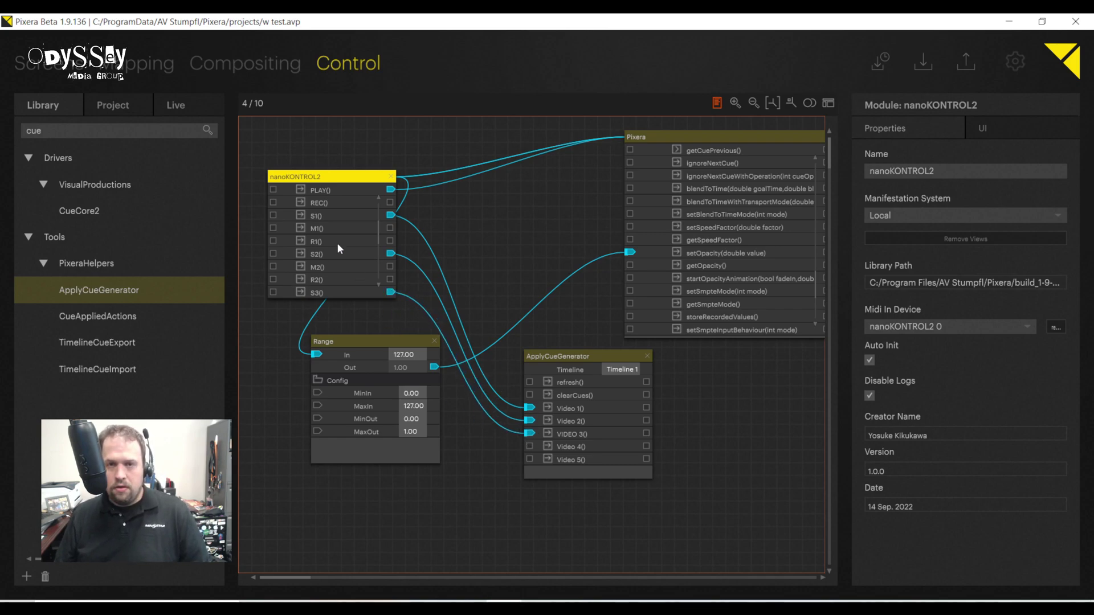
pyautogui.scroll(-3, 339, 248)
pyautogui.moveTo(390, 216); pyautogui.dragTo(528, 445)
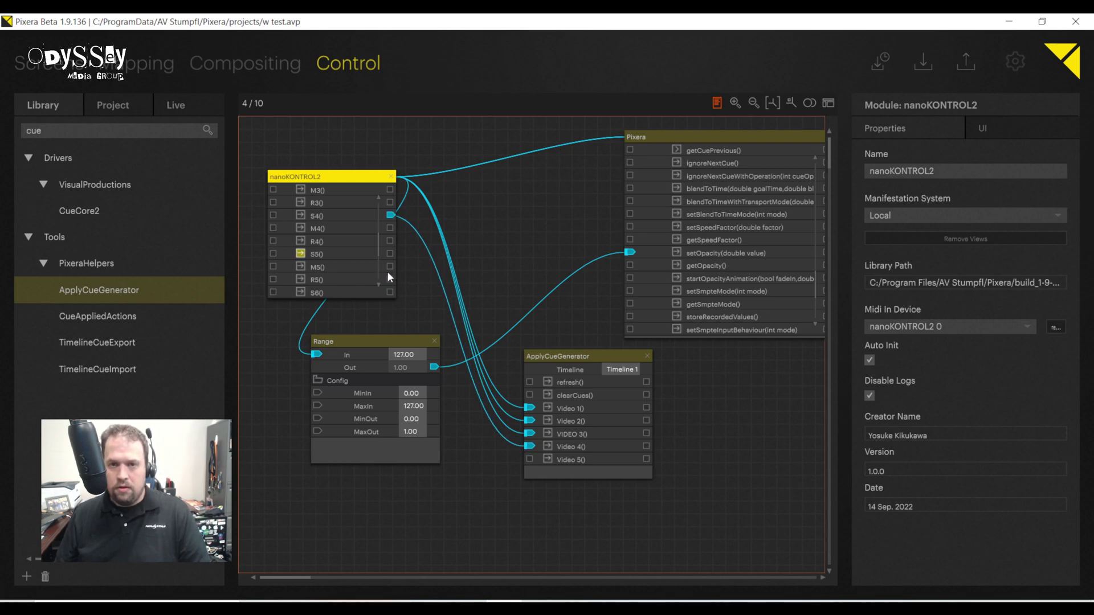
pyautogui.moveTo(391, 254); pyautogui.dragTo(529, 458)
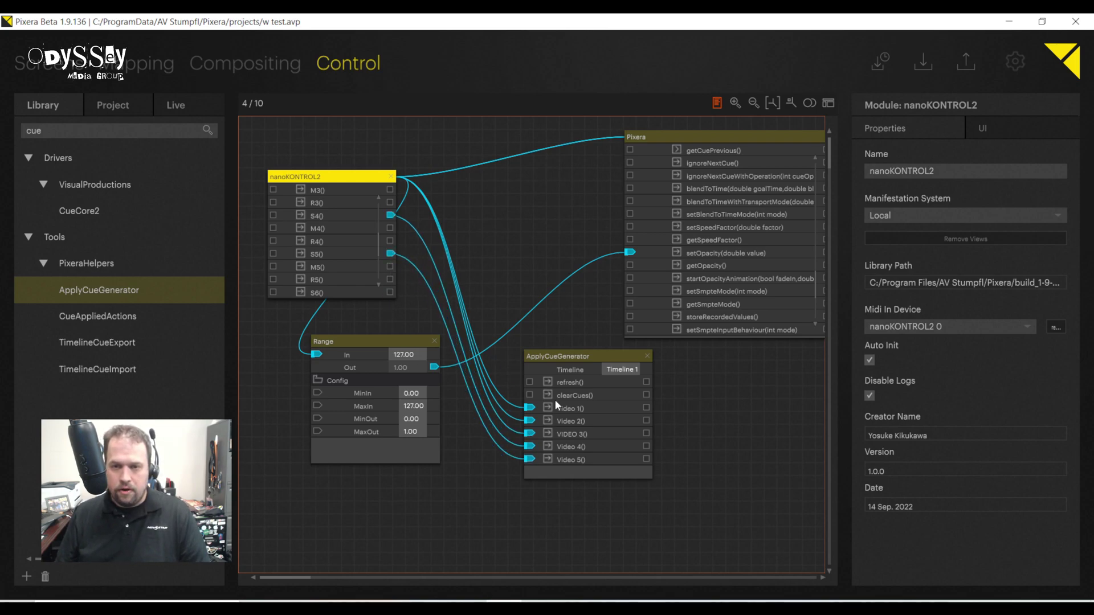
pyautogui.click(567, 408)
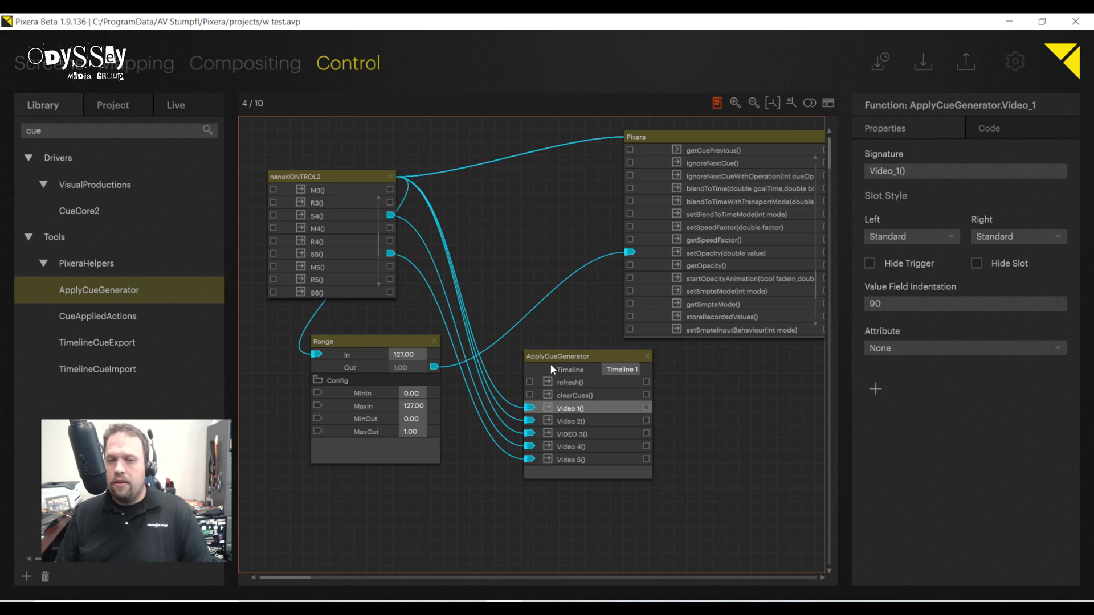
# Set the Video 1 cue function's Attribute to Internal, checking cue names in Compositing.
pyautogui.moveTo(558, 358)
pyautogui.mouseDown()
pyautogui.moveTo(542, 356)
pyautogui.moveTo(556, 363)
pyautogui.mouseUp()
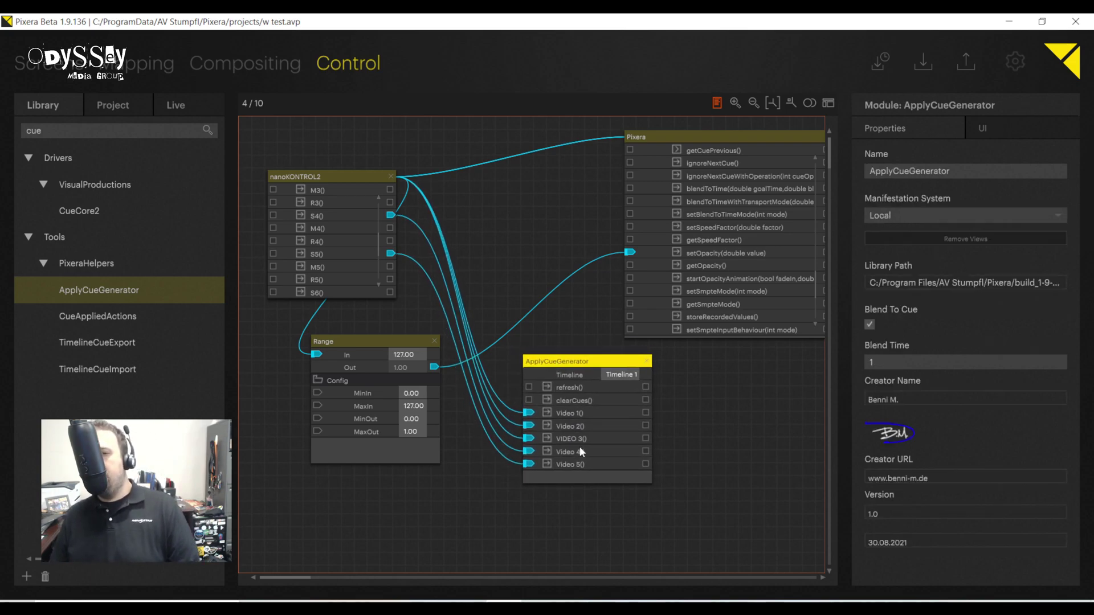
pyautogui.click(567, 416)
pyautogui.click(568, 425)
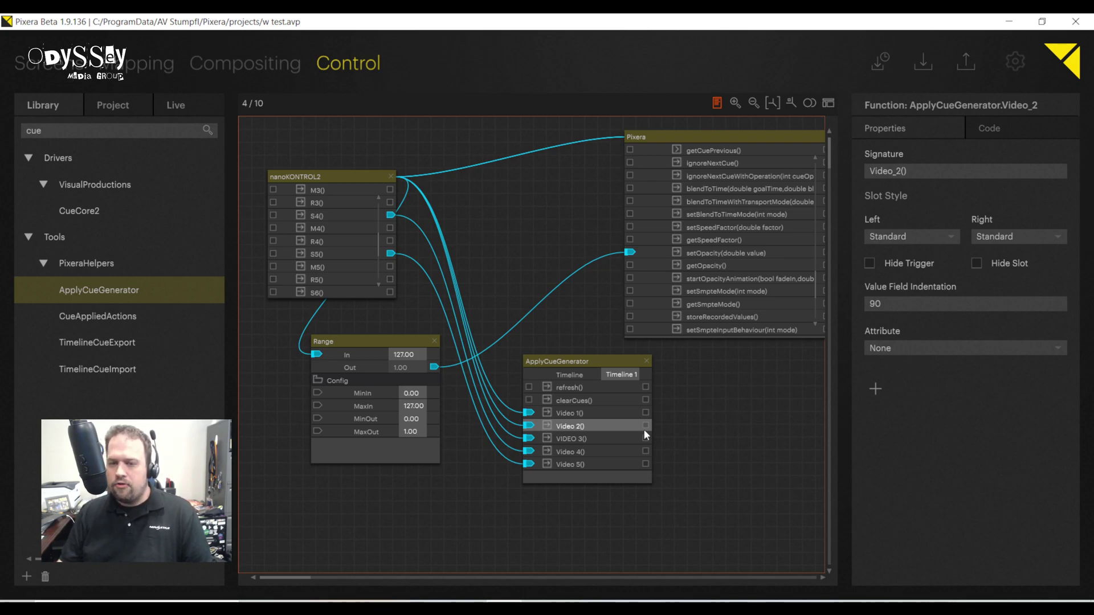
pyautogui.click(580, 414)
pyautogui.click(890, 347)
pyautogui.click(893, 399)
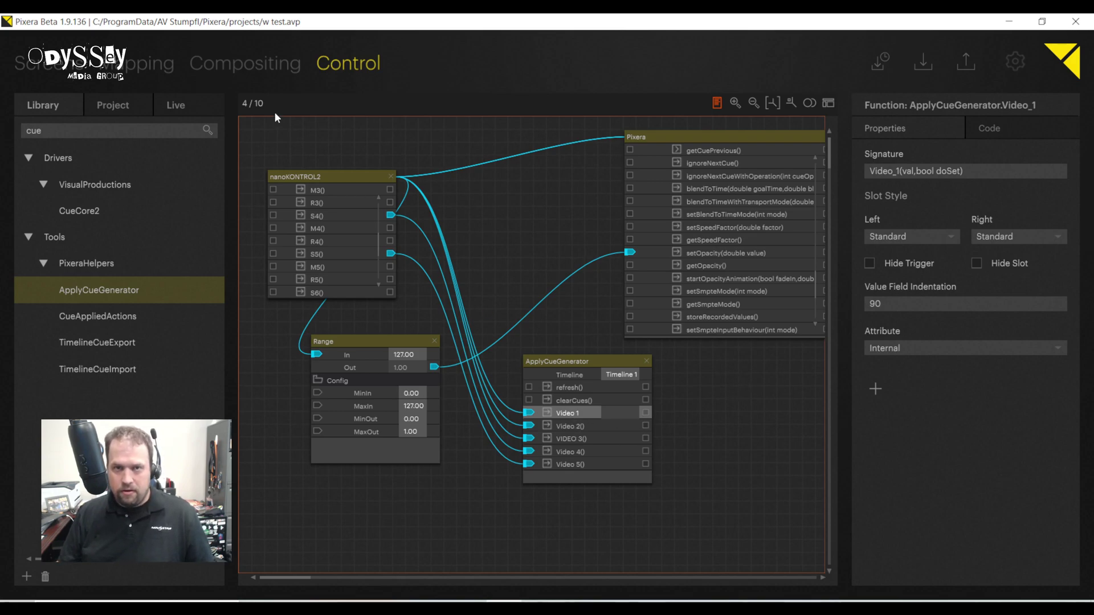
pyautogui.click(262, 63)
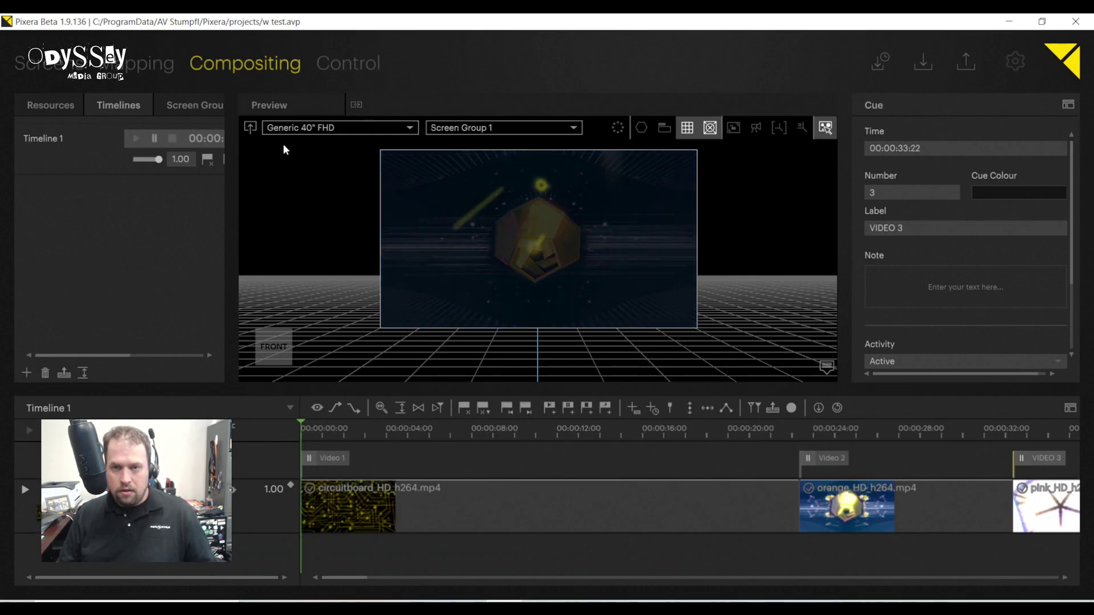
pyautogui.click(347, 63)
# Set the Video 2 and Video 4 cue functions to the Internal attribute.
pyautogui.click(567, 426)
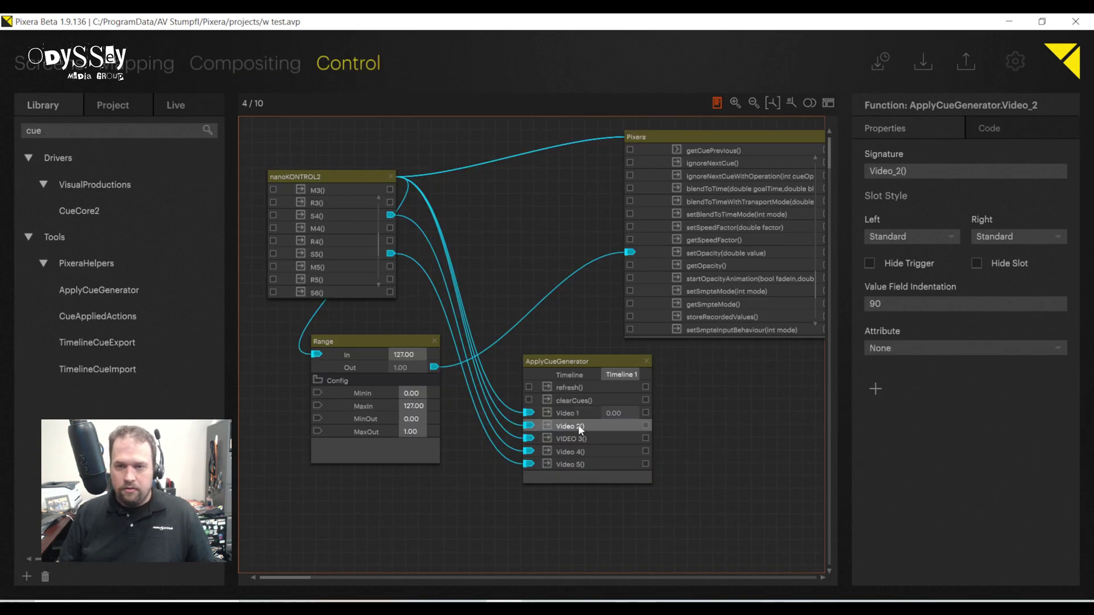
pyautogui.click(894, 348)
pyautogui.click(891, 381)
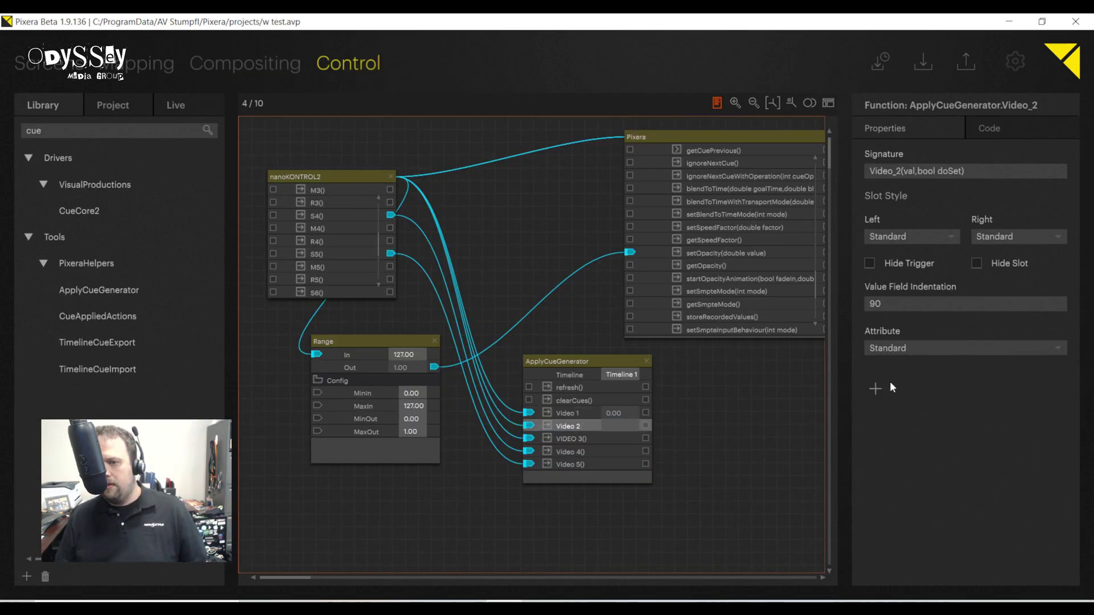
pyautogui.click(893, 348)
pyautogui.click(903, 402)
pyautogui.click(627, 451)
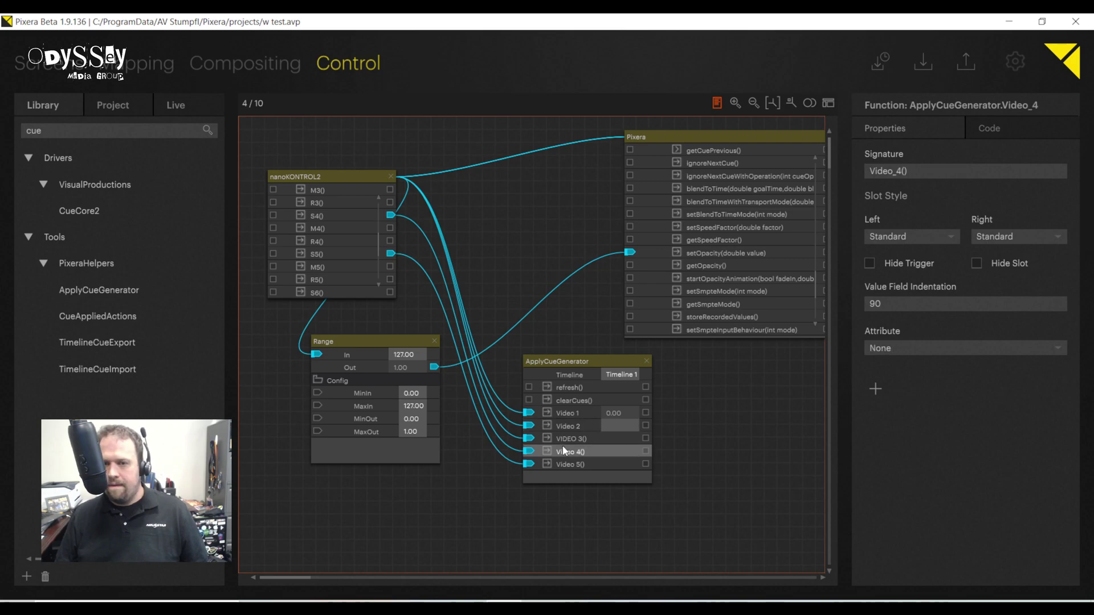
pyautogui.click(888, 349)
pyautogui.click(905, 391)
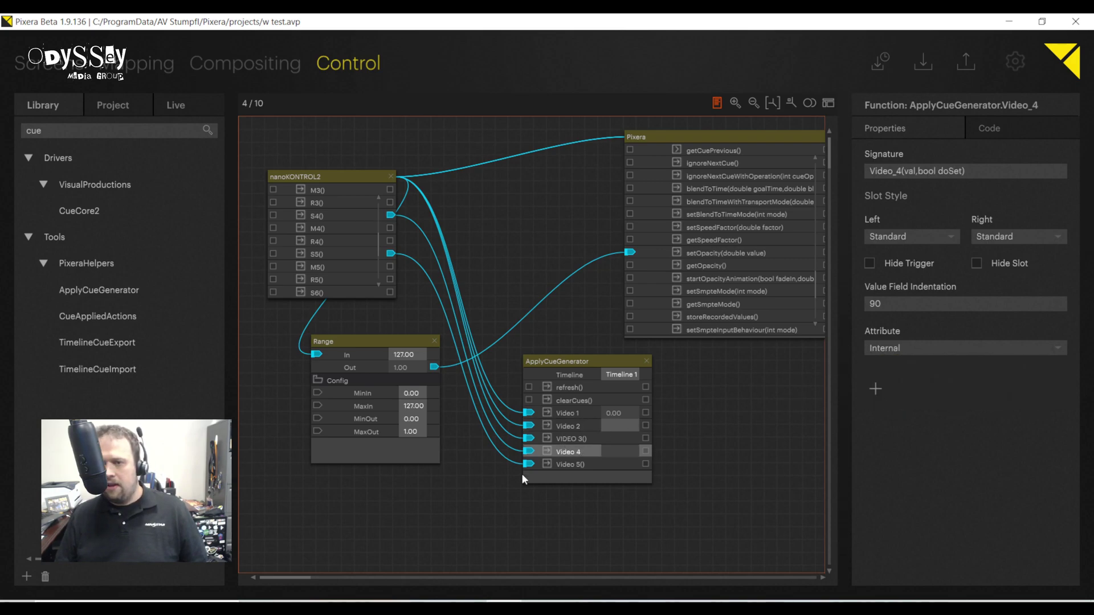
# Make VIDEO 3 and Video 5 Internal attributes, then go back to the Compositing workspace.
pyautogui.click(570, 440)
pyautogui.click(887, 345)
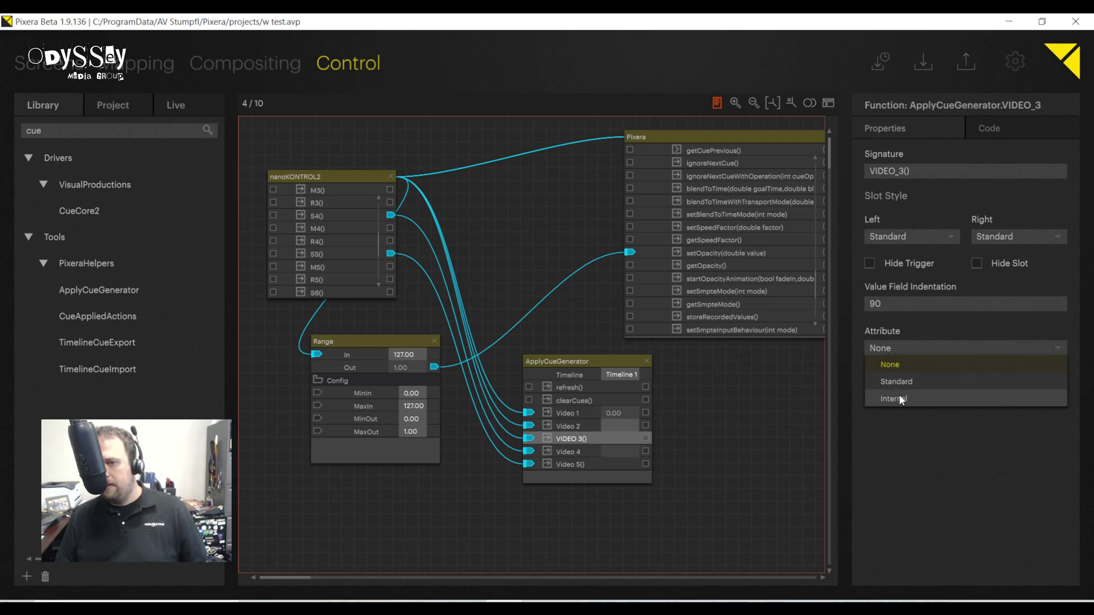
pyautogui.click(899, 394)
pyautogui.click(582, 464)
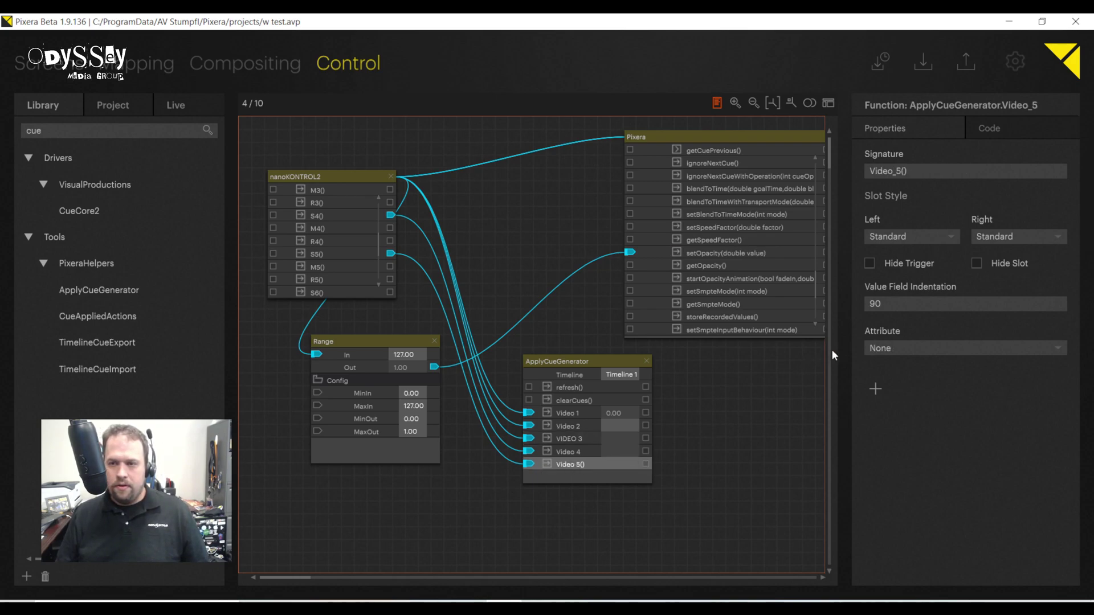
pyautogui.click(885, 350)
pyautogui.click(877, 392)
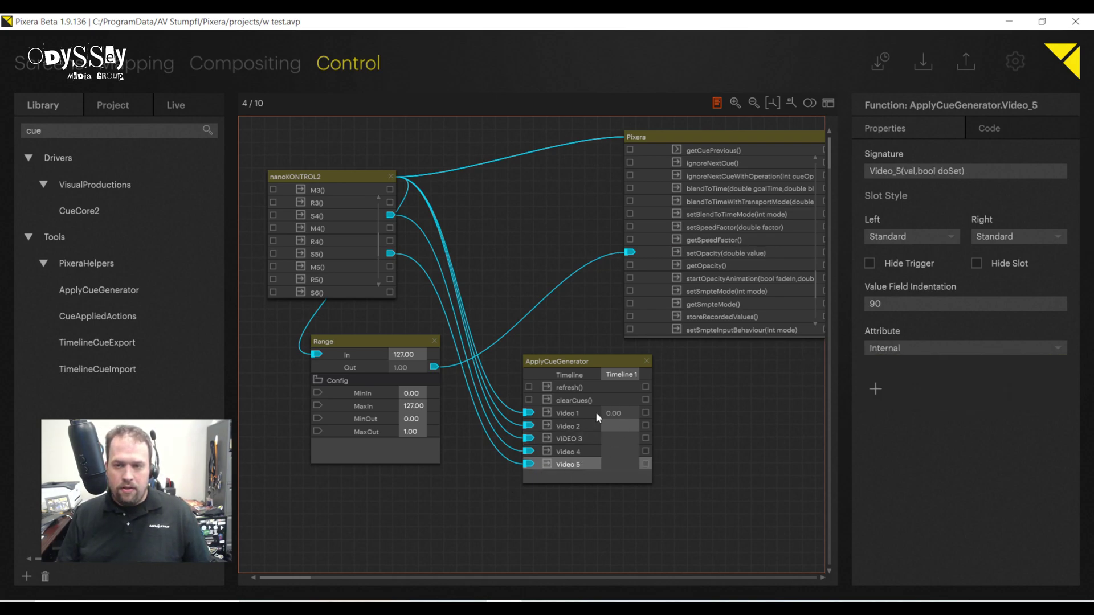
pyautogui.moveTo(556, 363); pyautogui.dragTo(578, 378)
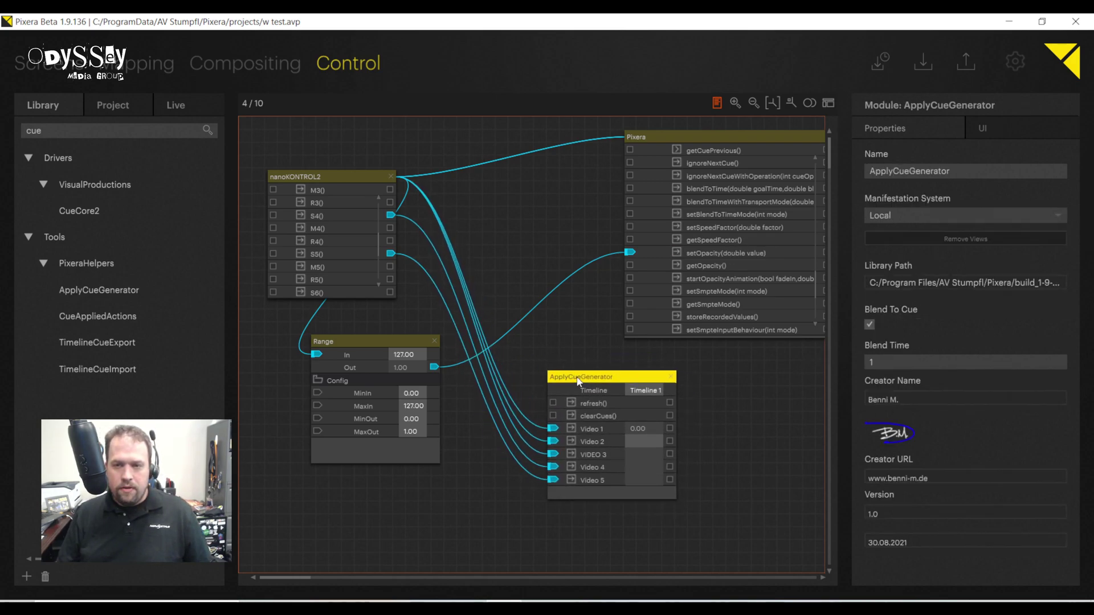
pyautogui.click(263, 62)
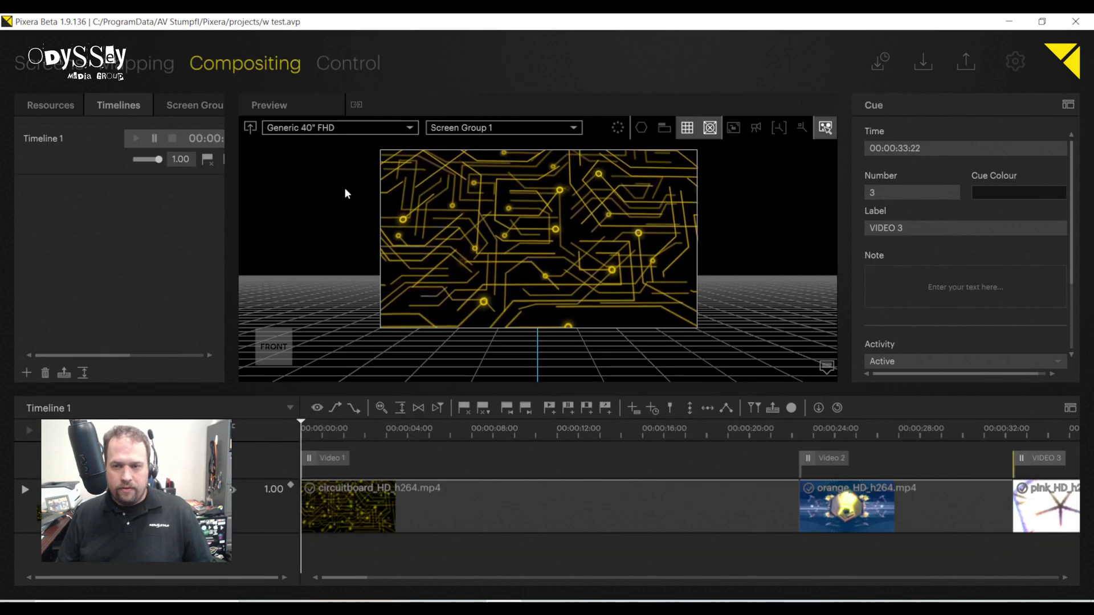
pyautogui.click(491, 403)
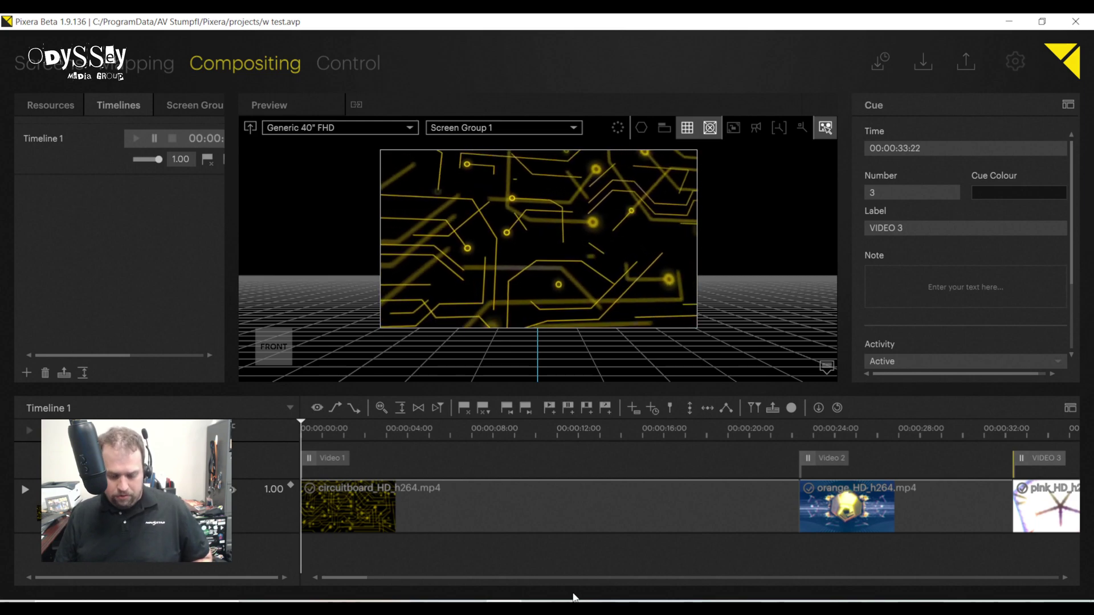
pyautogui.press('space')
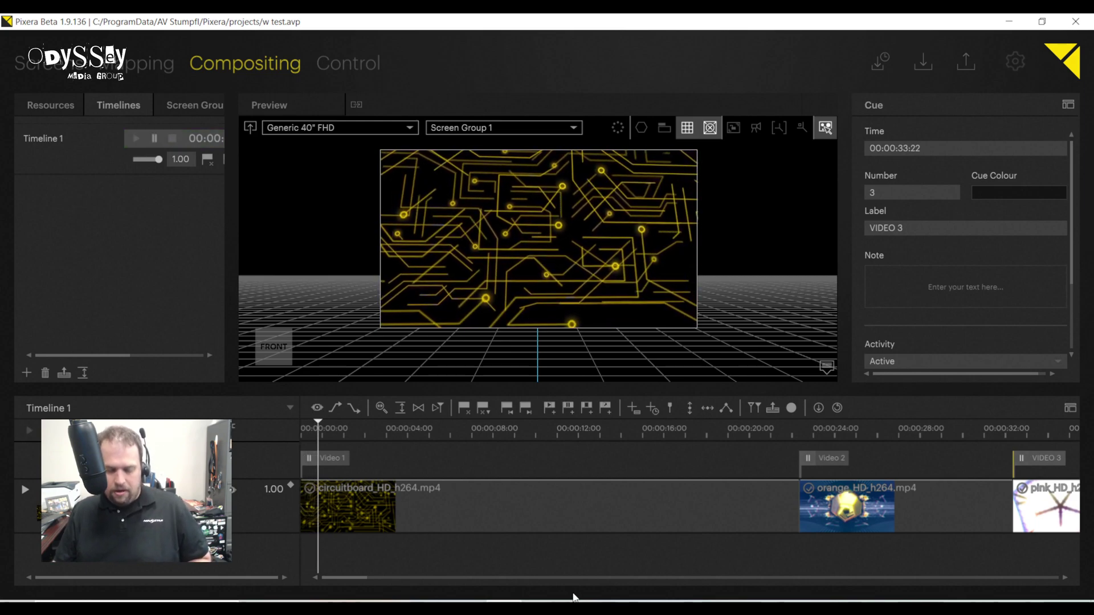
pyautogui.press('pagedown')
pyautogui.press('pageup')
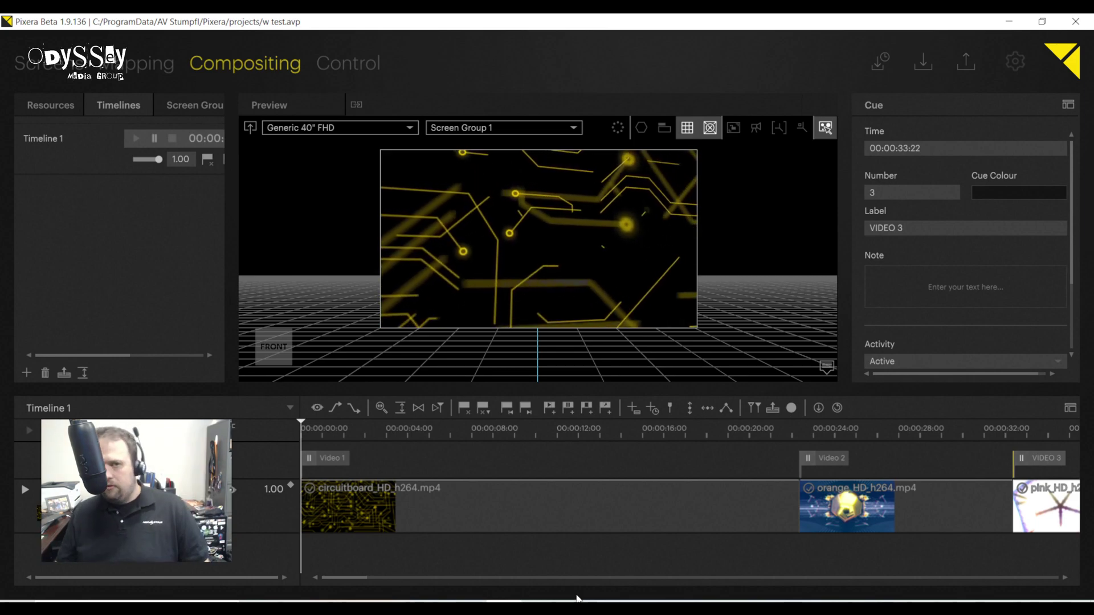
pyautogui.click(374, 60)
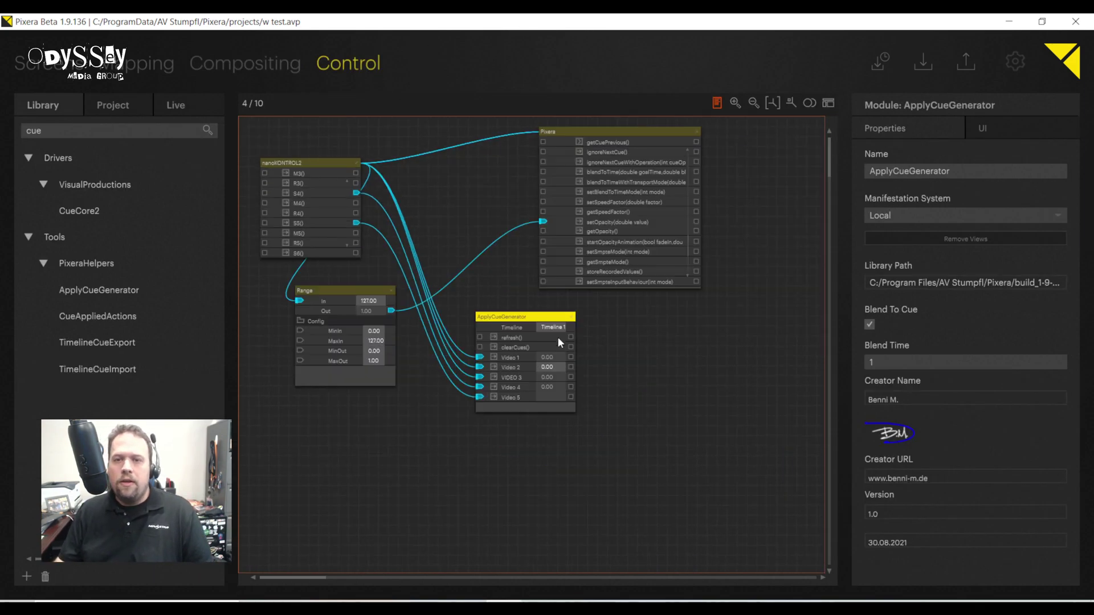